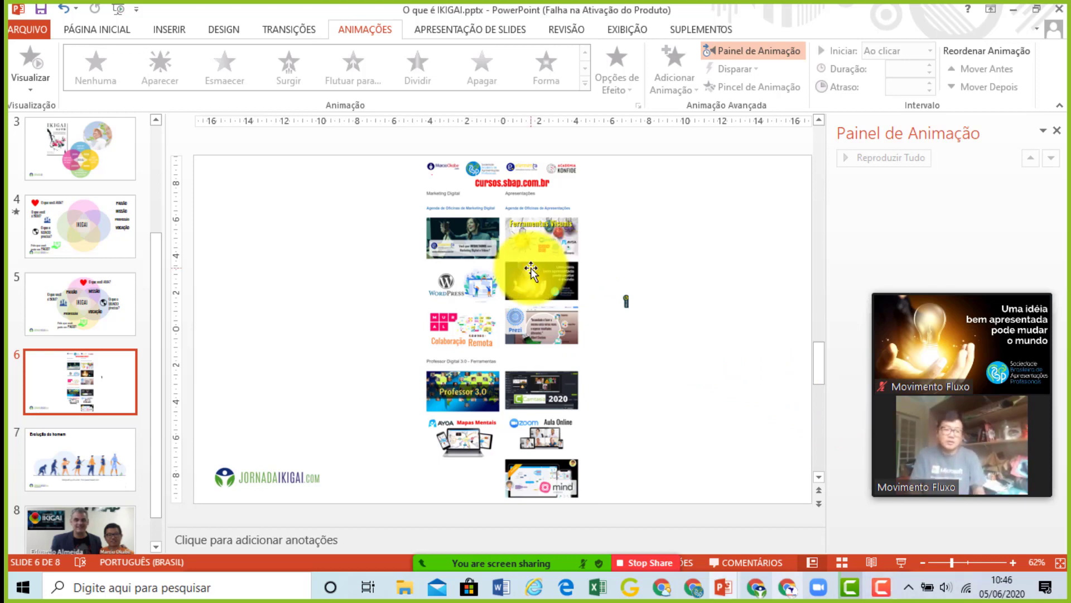
Drag the course-catalog collage down-left, then drop it back near the centre of slide 6
{"action": "left_click_drag", "start_coordinate": [530, 272], "coordinate": [424, 347]}
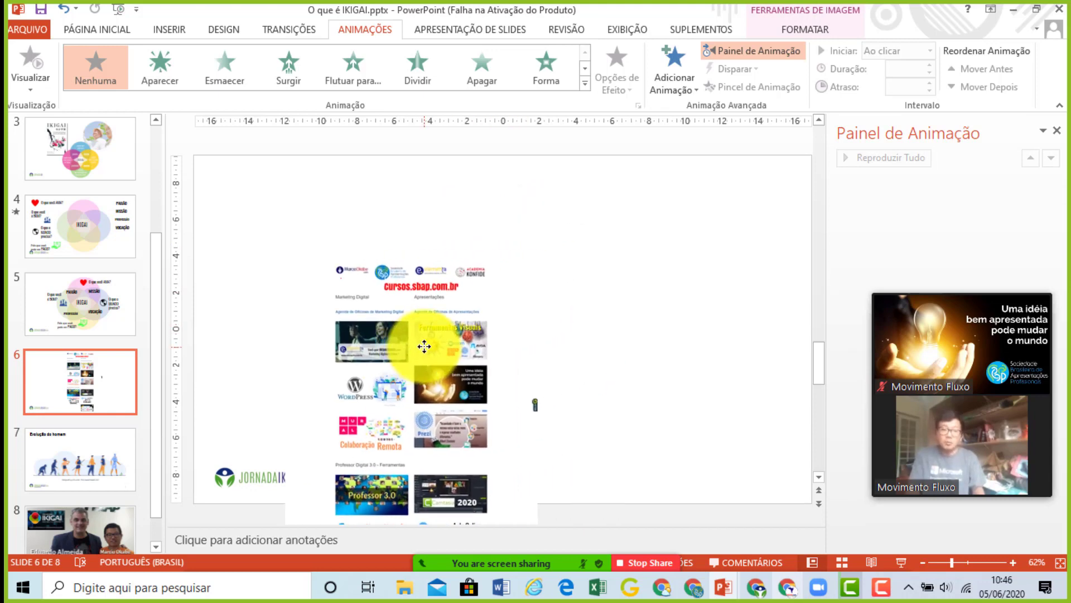
{"action": "mouse_move", "coordinate": [424, 347]}
{"action": "left_mouse_down"}
{"action": "mouse_move", "coordinate": [520, 271]}
{"action": "mouse_move", "coordinate": [667, 248]}
{"action": "mouse_move", "coordinate": [522, 248]}
{"action": "mouse_move", "coordinate": [513, 239]}
{"action": "left_mouse_up"}
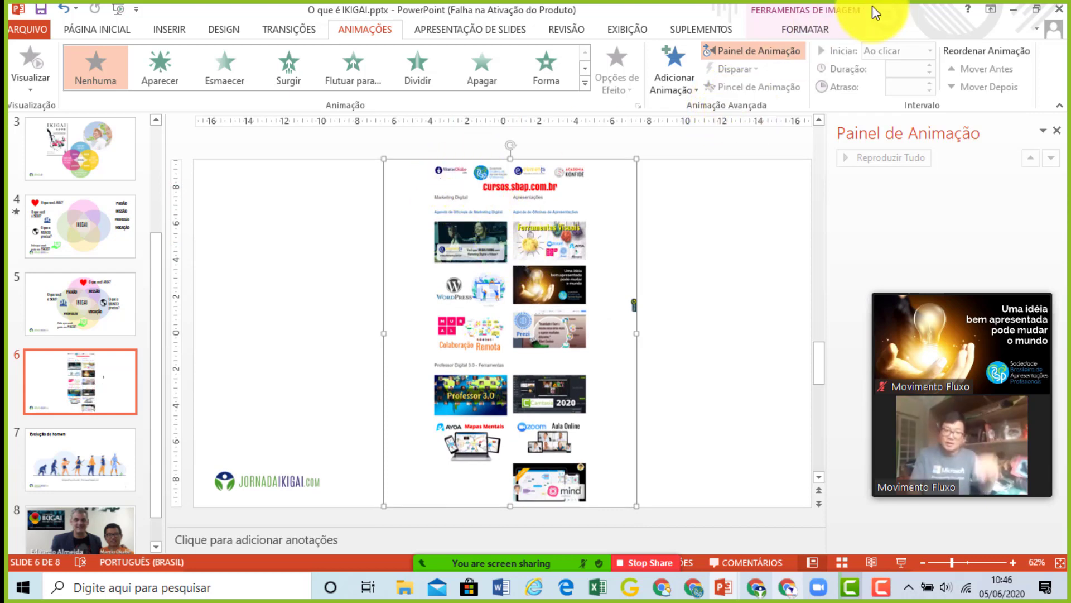
Crop the blank left and right margins off the course-catalog picture with Cortar
{"action": "left_click", "coordinate": [816, 28]}
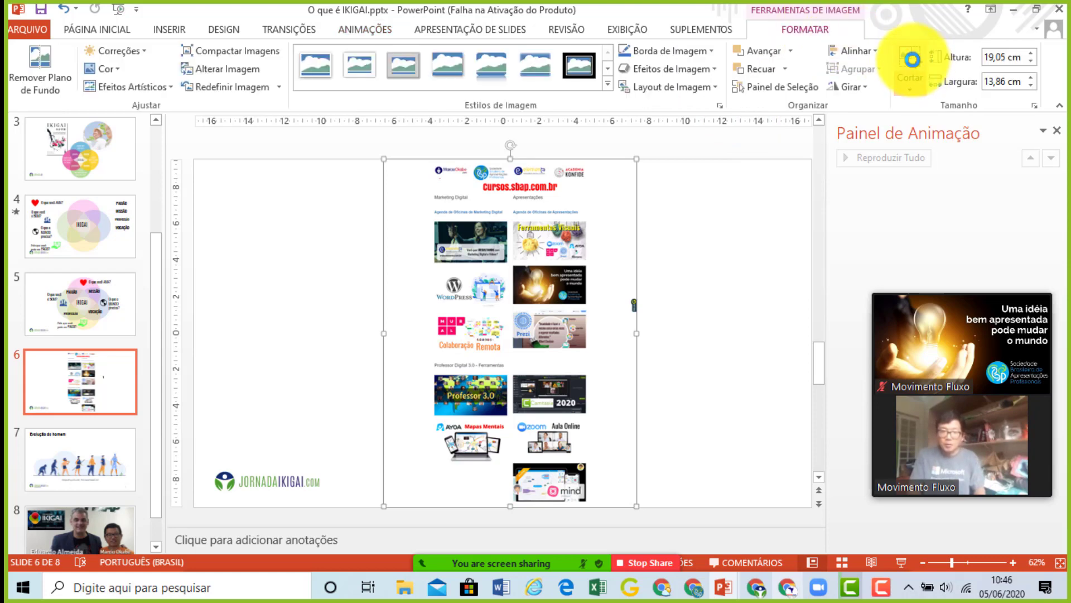
{"action": "left_click", "coordinate": [912, 59]}
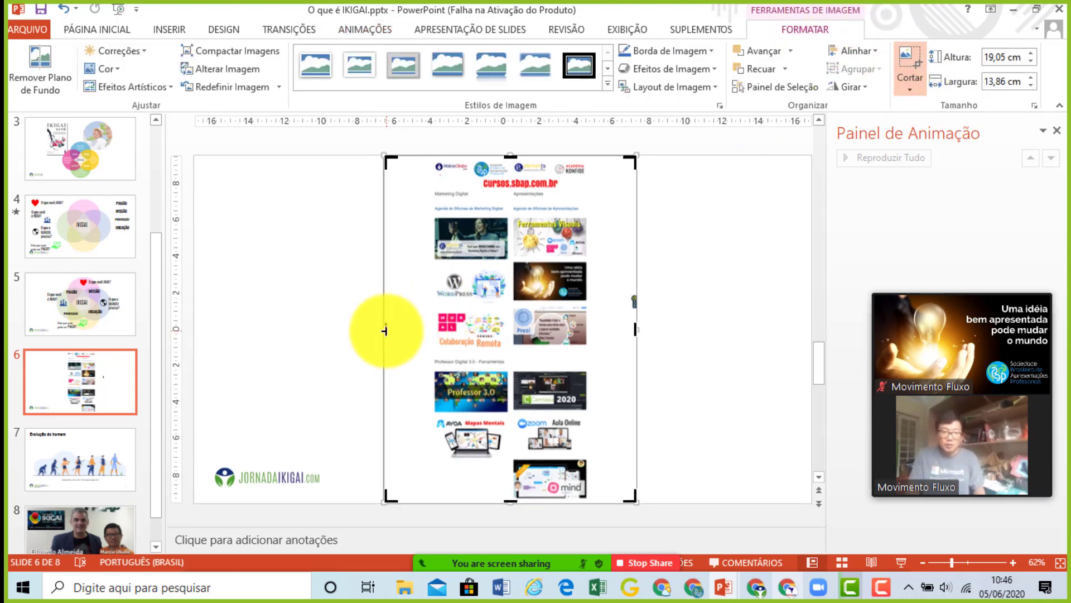
{"action": "left_click_drag", "start_coordinate": [385, 330], "coordinate": [425, 329]}
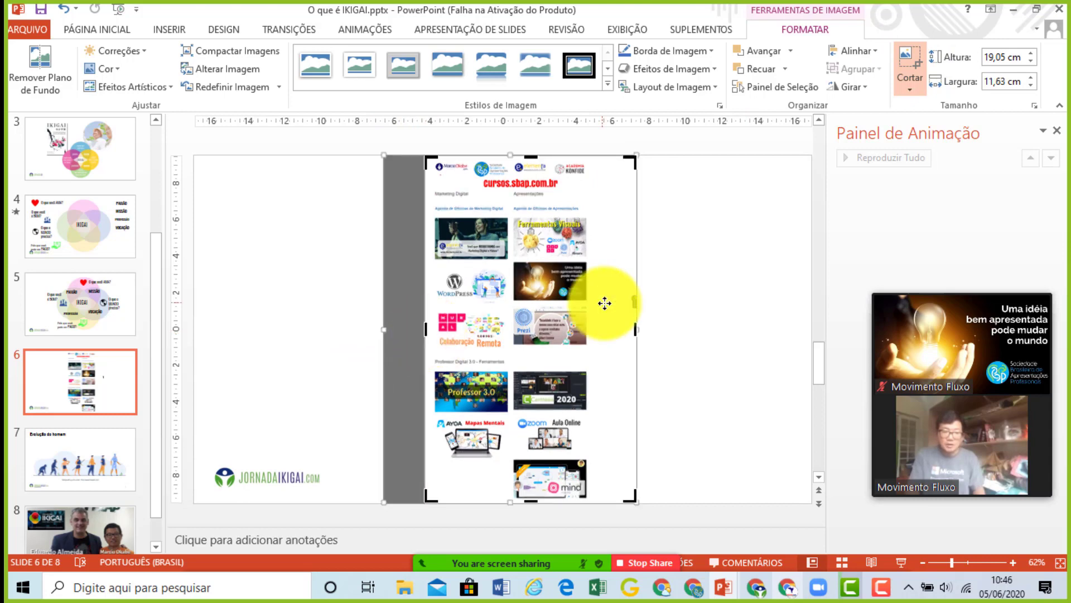
{"action": "left_click_drag", "start_coordinate": [636, 329], "coordinate": [600, 327]}
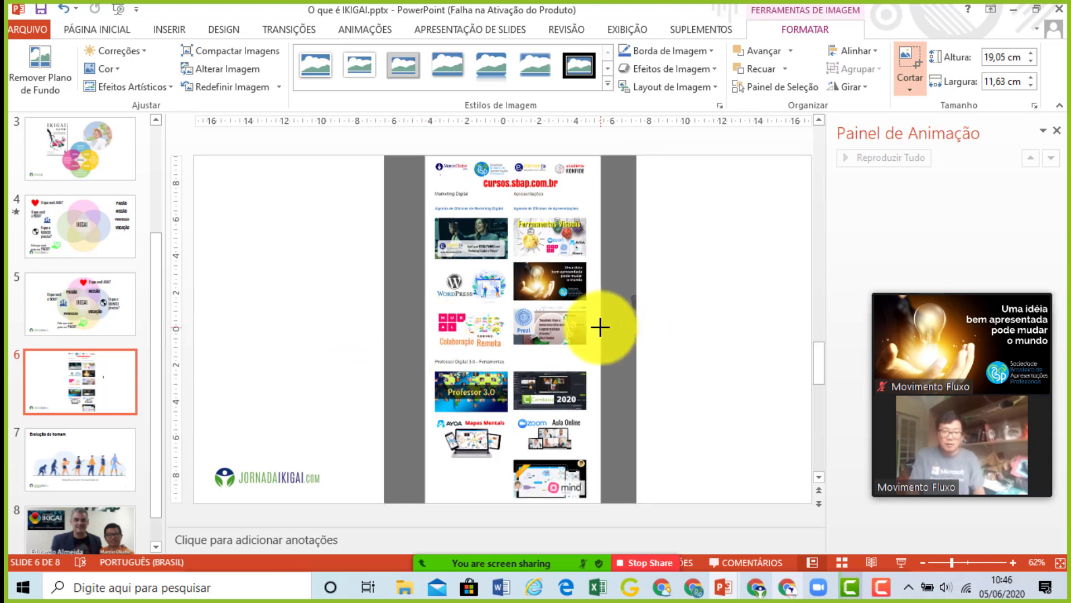
{"action": "left_click", "coordinate": [704, 309]}
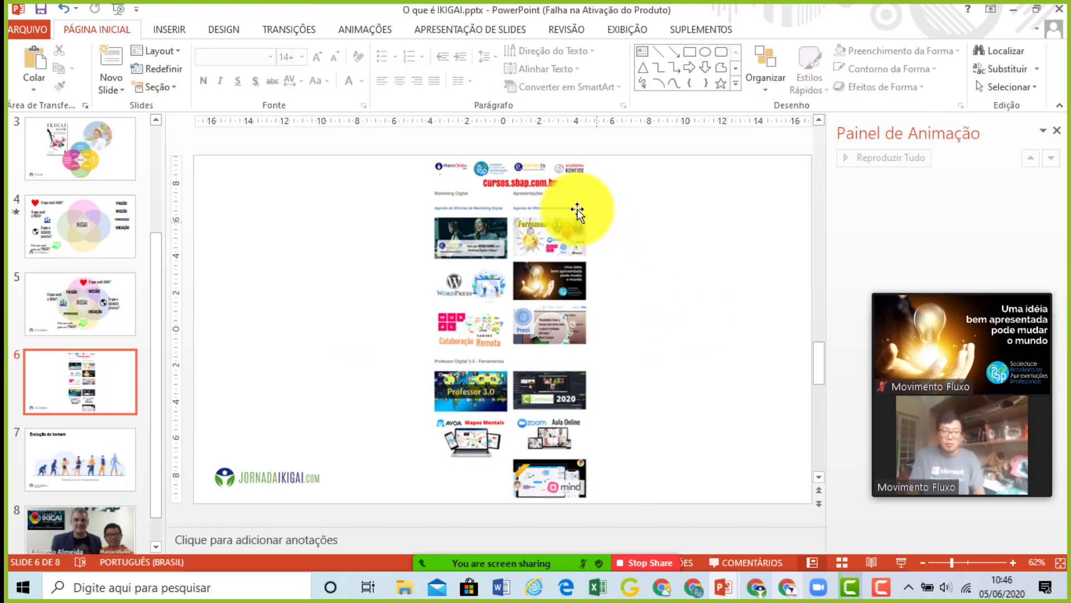
Move the collage toward the bottom-left and stretch it to about 42 cm, then undo the enlargement
{"action": "left_click_drag", "start_coordinate": [578, 211], "coordinate": [322, 409]}
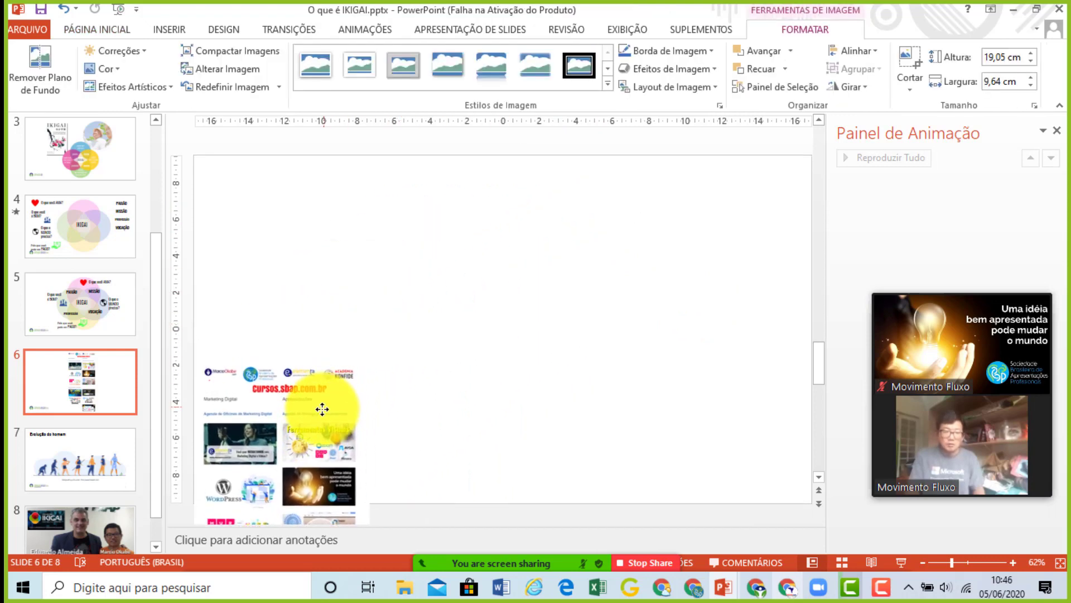
{"action": "left_click_drag", "start_coordinate": [323, 409], "coordinate": [325, 443]}
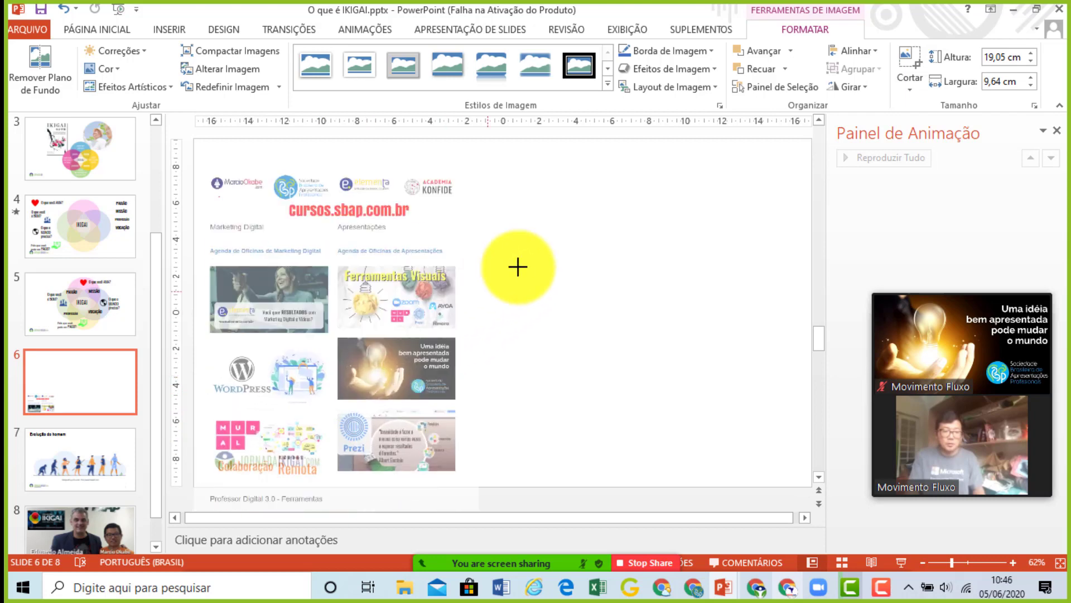
{"action": "left_click_drag", "start_coordinate": [518, 266], "coordinate": [506, 457]}
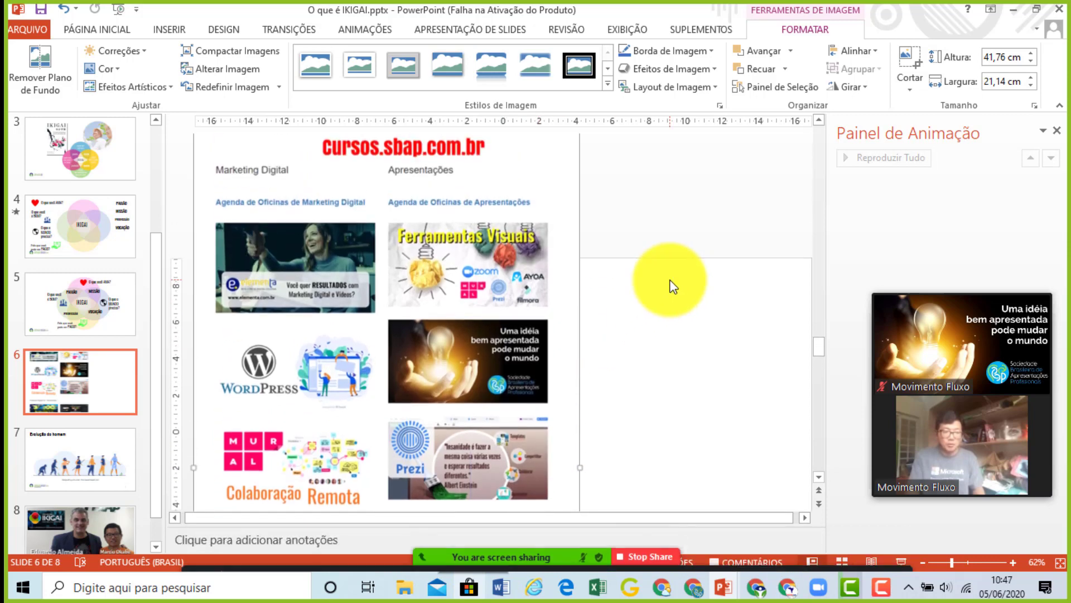
{"action": "key", "text": "ctrl+z"}
{"action": "key", "text": "ctrl+z"}
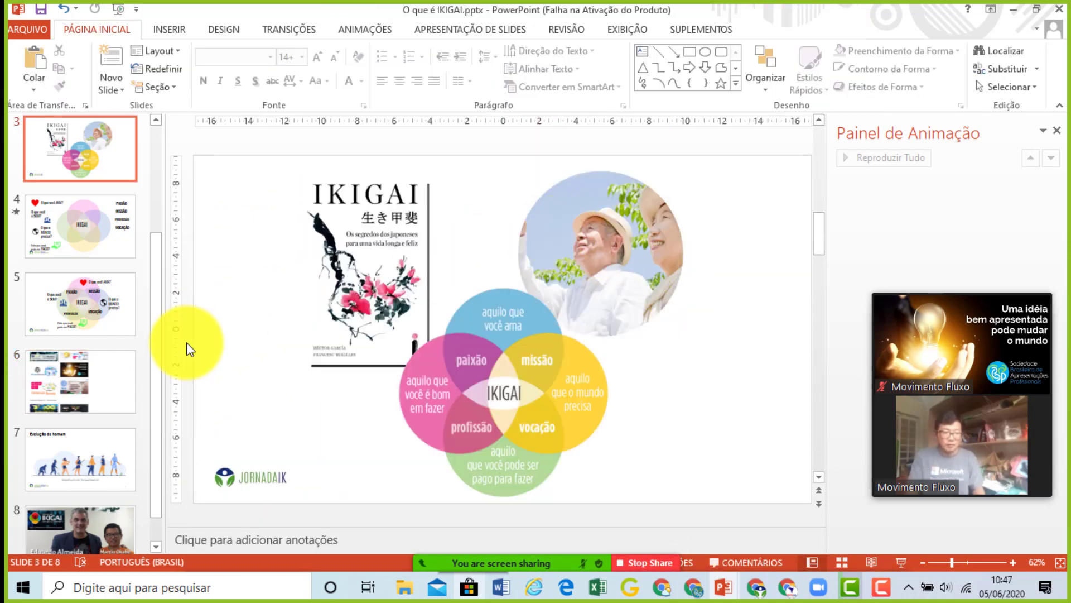
Reselect the collage on slide 6, shift it down and enlarge it from its top-right corner
{"action": "left_click", "coordinate": [102, 379]}
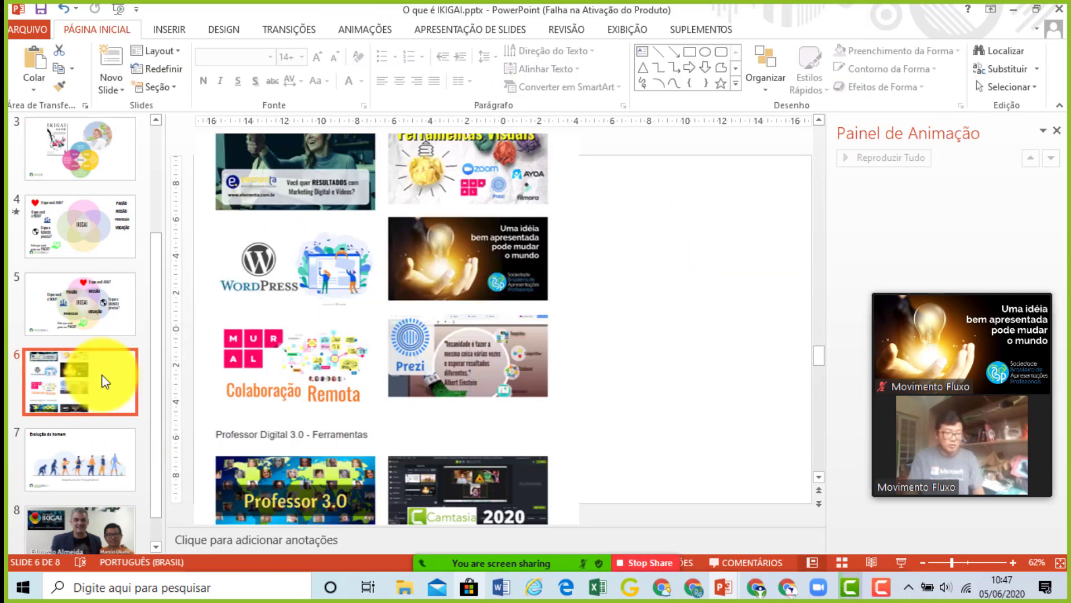
{"action": "left_click", "coordinate": [427, 225]}
{"action": "scroll", "coordinate": [417, 377], "scroll_direction": "up", "scroll_amount": 2}
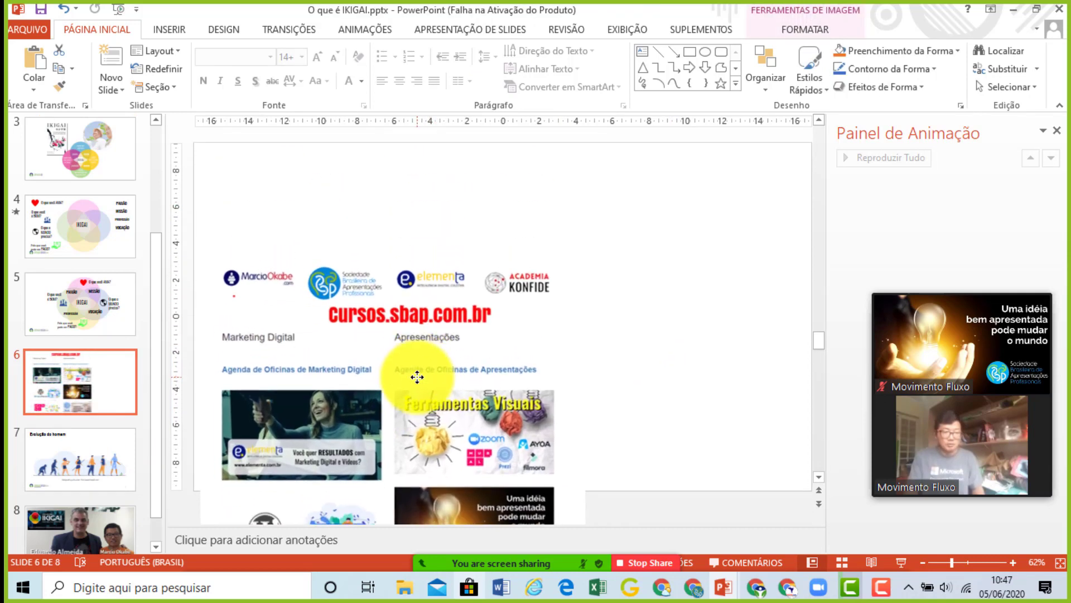
{"action": "left_click_drag", "start_coordinate": [424, 327], "coordinate": [418, 385]}
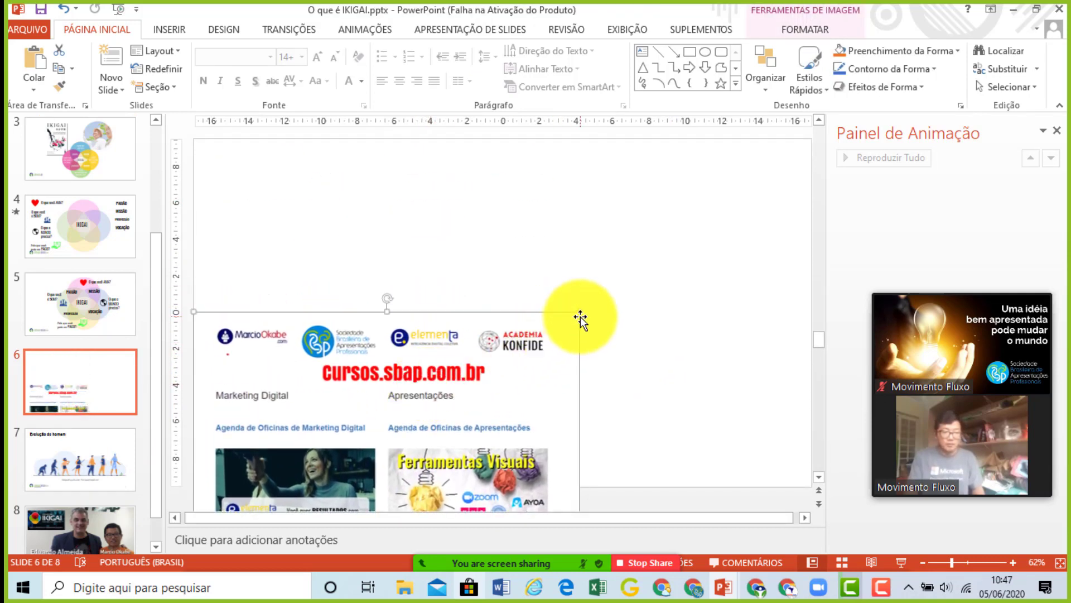
{"action": "left_click_drag", "start_coordinate": [580, 312], "coordinate": [643, 188]}
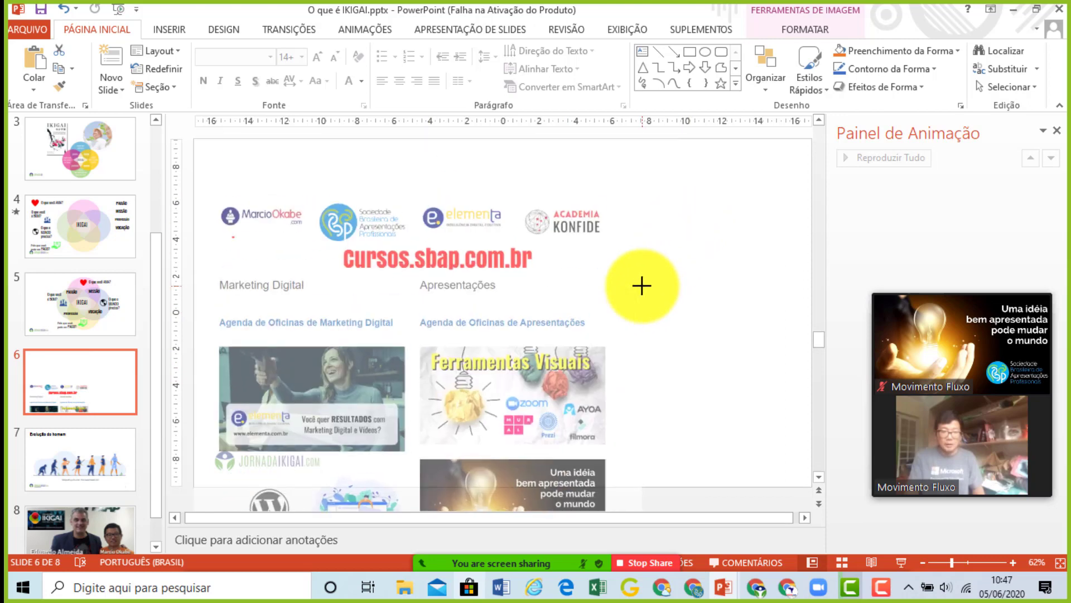
Close the animation pane and resize the collage to full slide width, aligned to the top centre
{"action": "left_click", "coordinate": [1058, 134]}
{"action": "left_click_drag", "start_coordinate": [713, 246], "coordinate": [702, 423]}
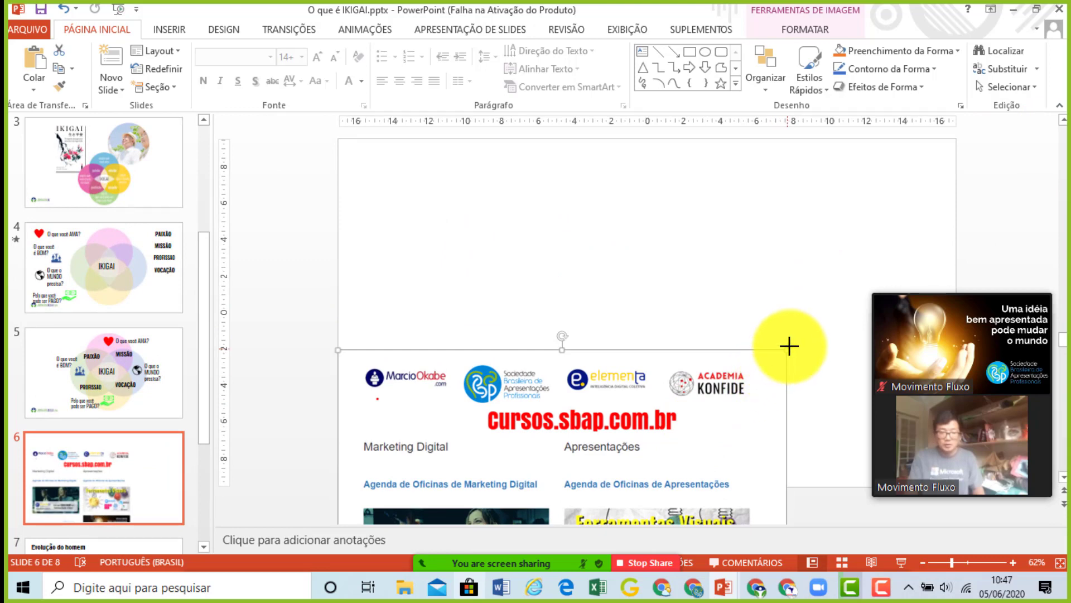
{"action": "mouse_move", "coordinate": [787, 350]}
{"action": "left_mouse_down"}
{"action": "mouse_move", "coordinate": [877, 237]}
{"action": "mouse_move", "coordinate": [805, 311]}
{"action": "left_mouse_up"}
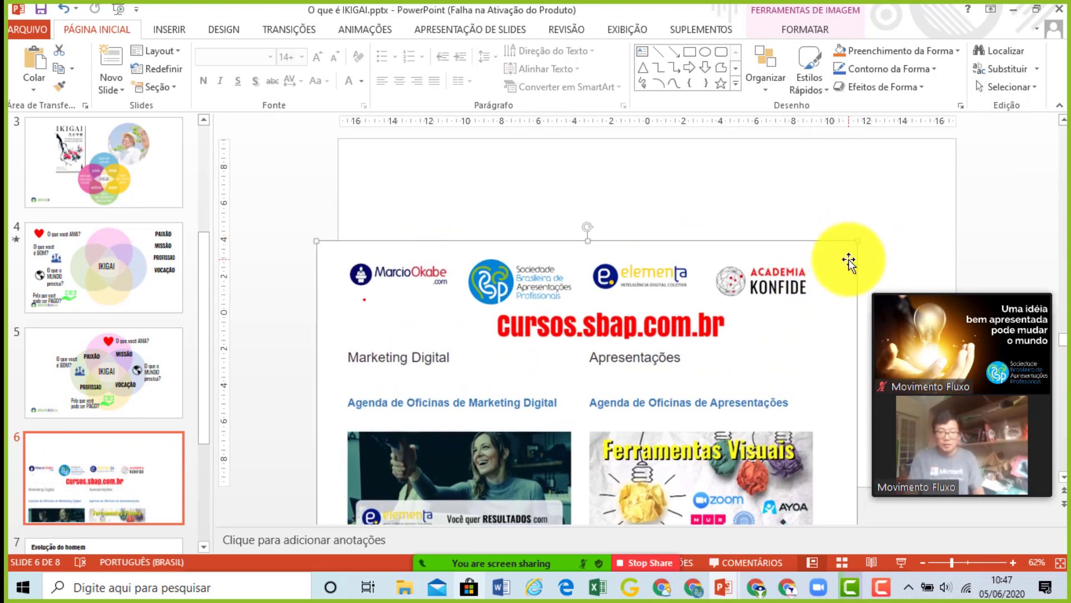
{"action": "mouse_move", "coordinate": [856, 240]}
{"action": "left_mouse_down"}
{"action": "mouse_move", "coordinate": [938, 158]}
{"action": "mouse_move", "coordinate": [882, 255]}
{"action": "mouse_move", "coordinate": [911, 262]}
{"action": "left_mouse_up"}
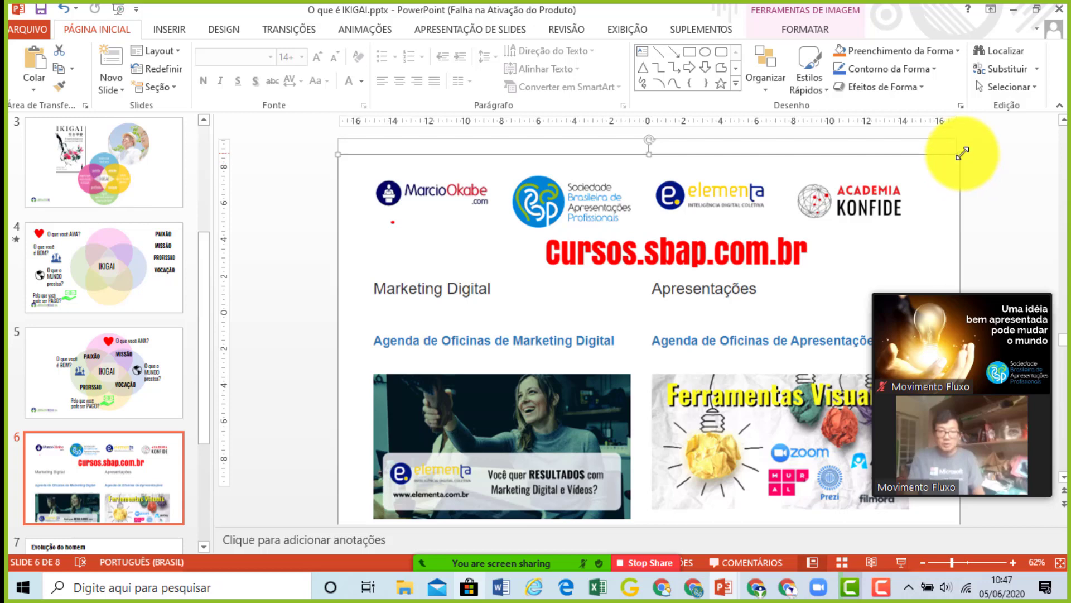
{"action": "left_click_drag", "start_coordinate": [962, 153], "coordinate": [951, 163]}
{"action": "left_click_drag", "start_coordinate": [862, 176], "coordinate": [868, 202]}
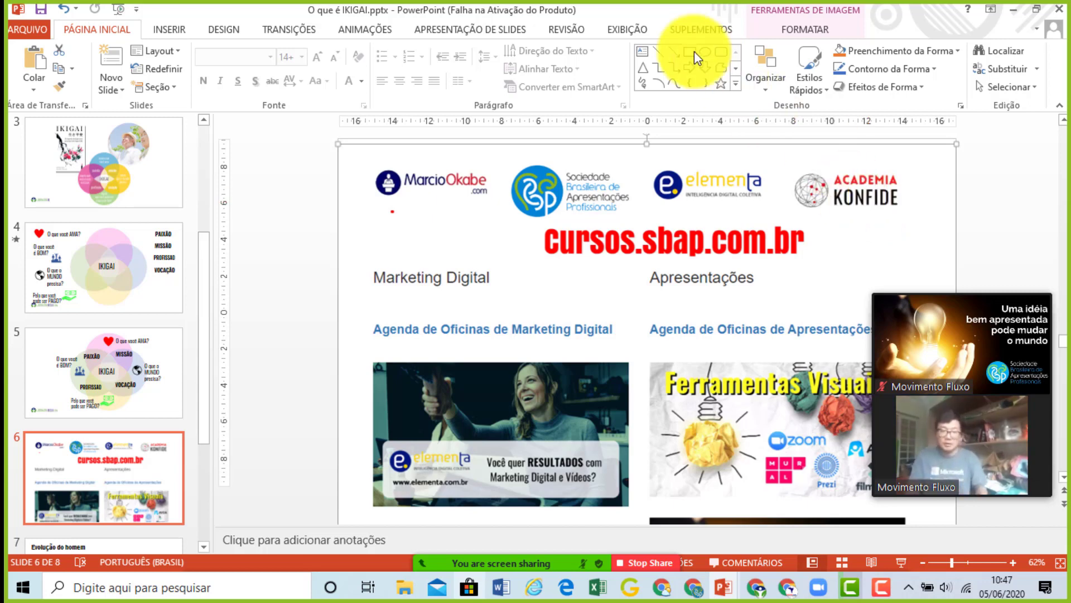
{"action": "left_click", "coordinate": [364, 30]}
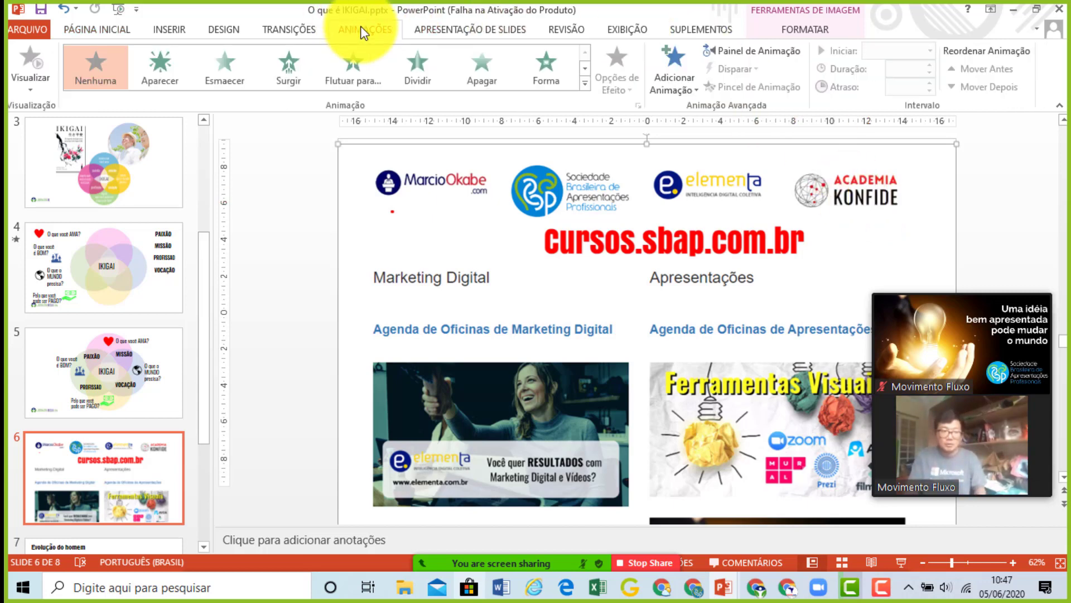
Apply the Linhas motion path from Caminhos de Animação to the catalog picture
{"action": "left_click", "coordinate": [585, 84]}
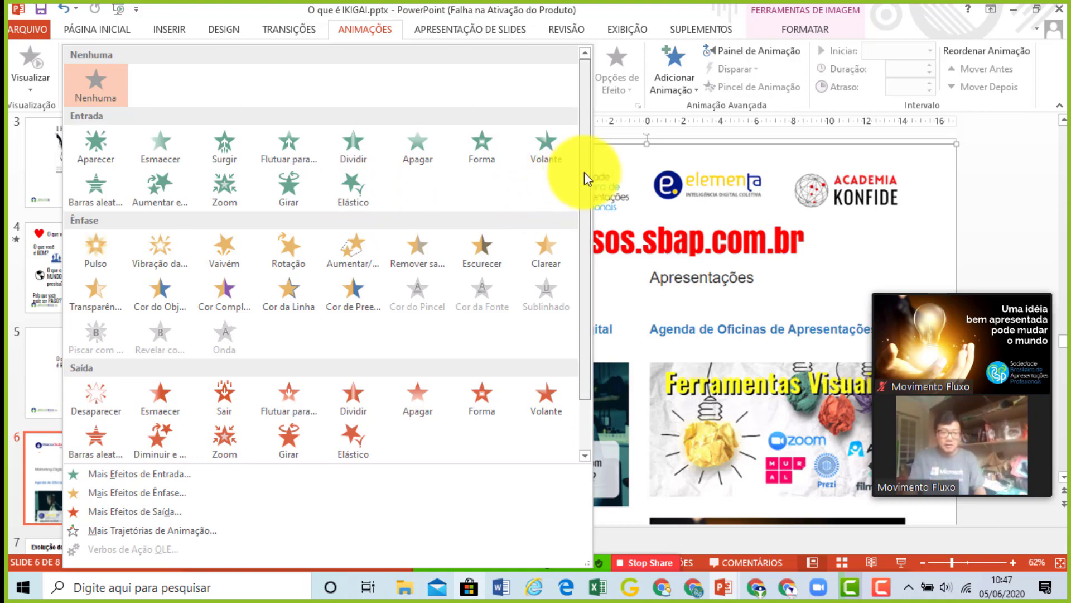
{"action": "scroll", "coordinate": [585, 172], "scroll_direction": "down", "scroll_amount": 3}
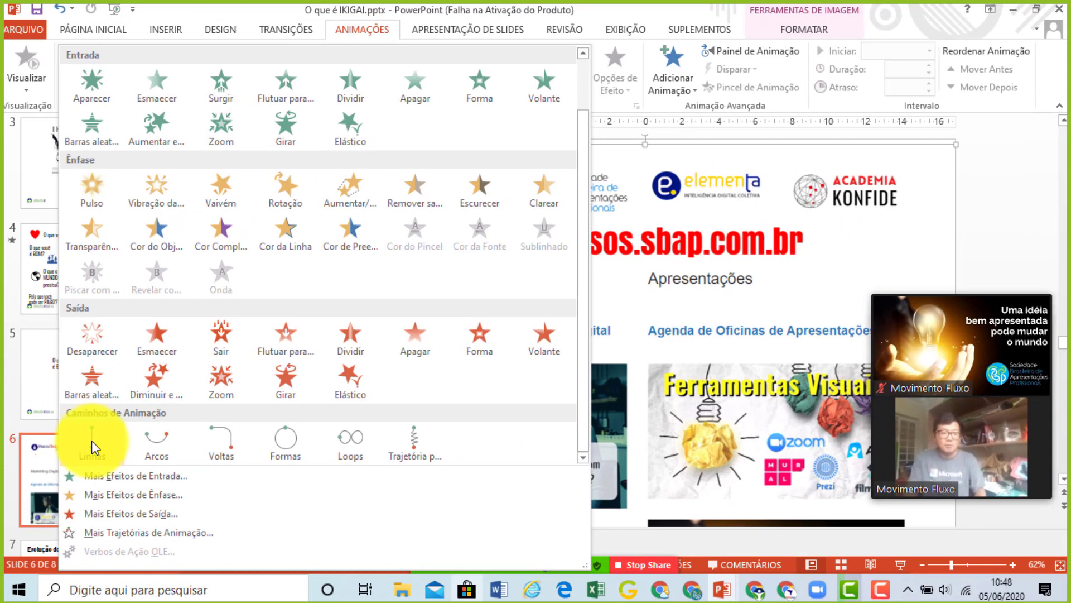
{"action": "left_click", "coordinate": [101, 437]}
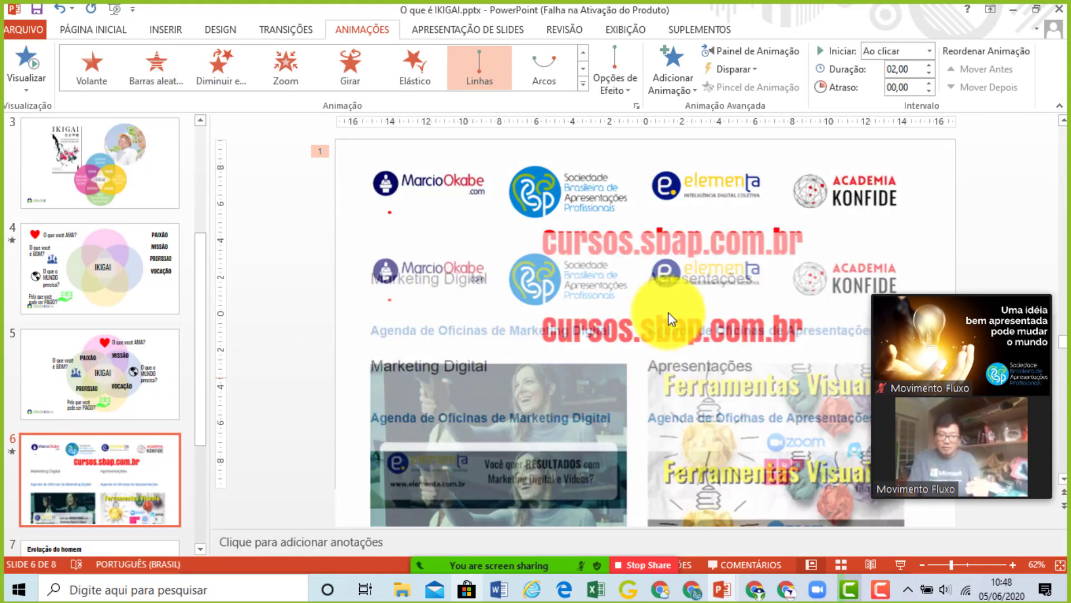
{"action": "mouse_move", "coordinate": [961, 335]}
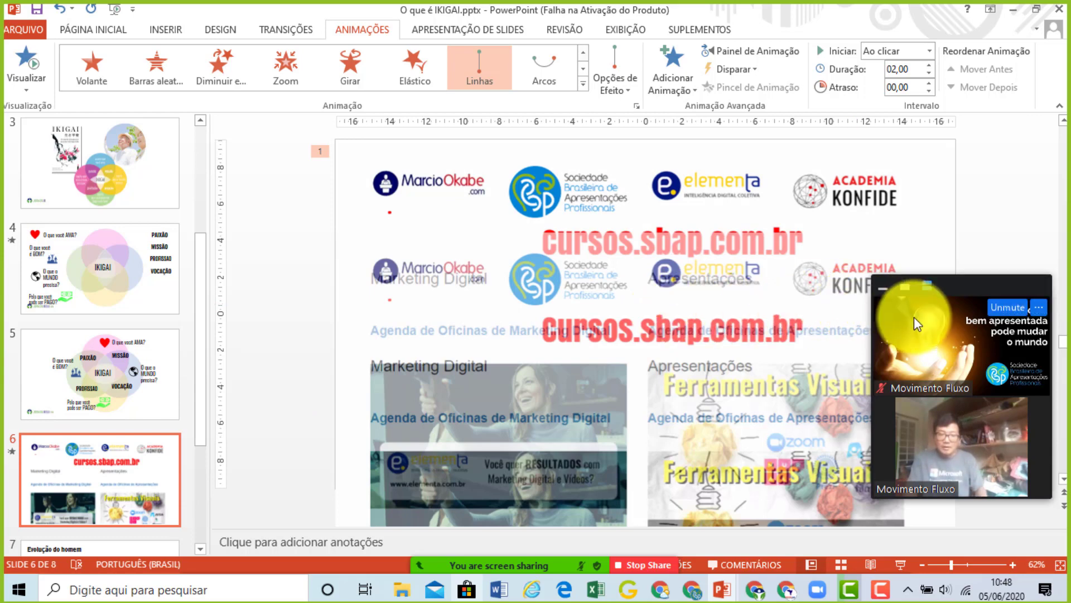
Move the video call window to the bottom-left and zoom the slide view out
{"action": "left_click", "coordinate": [905, 288]}
{"action": "mouse_move", "coordinate": [965, 285]}
{"action": "left_mouse_down"}
{"action": "mouse_move", "coordinate": [158, 403]}
{"action": "mouse_move", "coordinate": [190, 410]}
{"action": "left_mouse_up"}
{"action": "scroll", "coordinate": [983, 312], "scroll_direction": "down", "scroll_amount": 1}
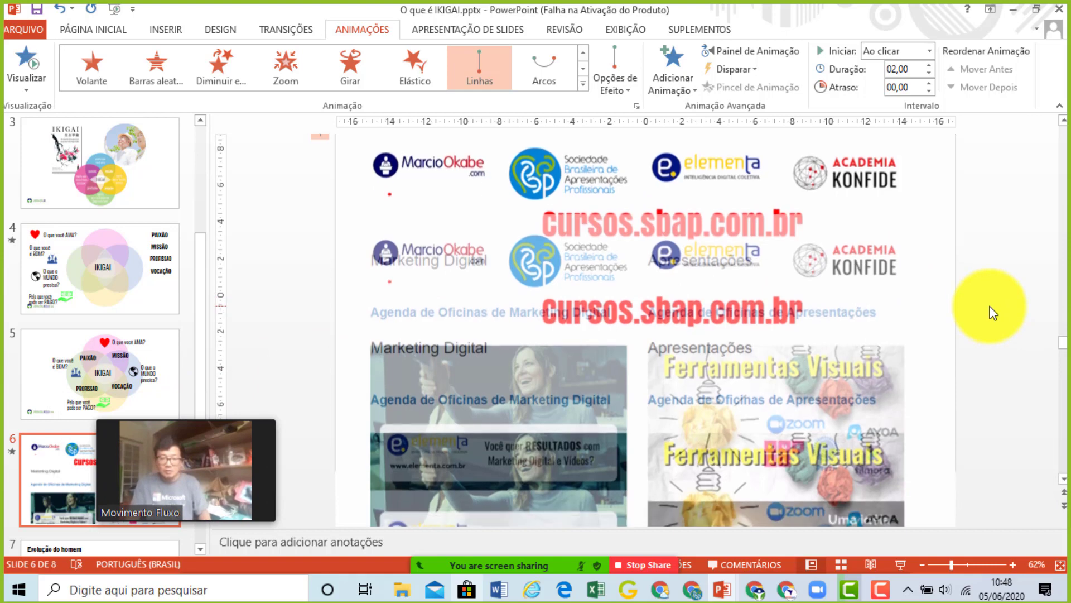
{"action": "scroll", "coordinate": [973, 418], "scroll_direction": "down", "scroll_amount": 5}
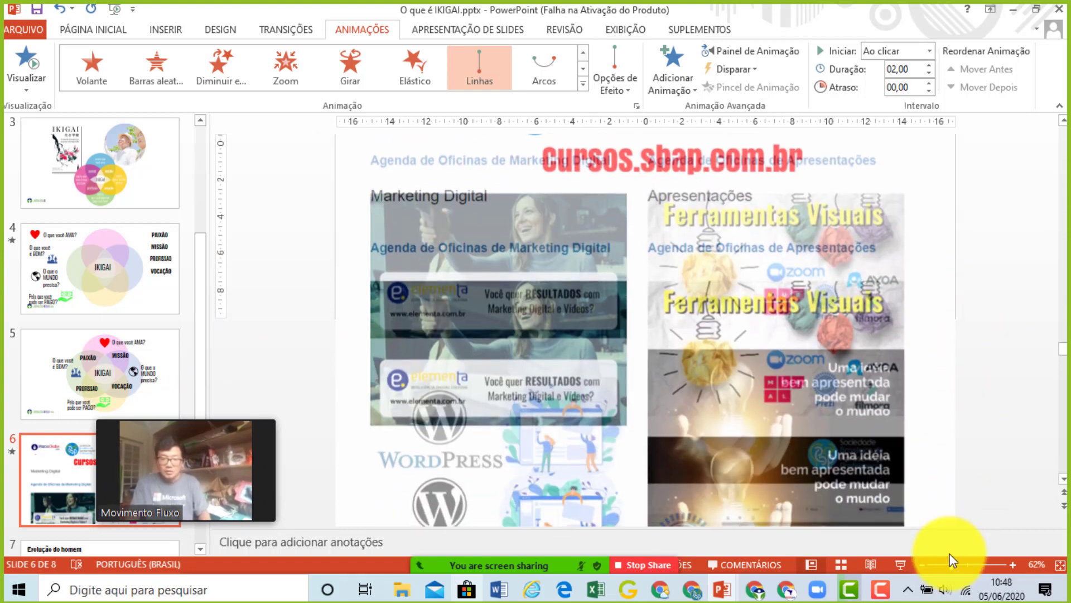
{"action": "left_click_drag", "start_coordinate": [950, 564], "coordinate": [943, 567]}
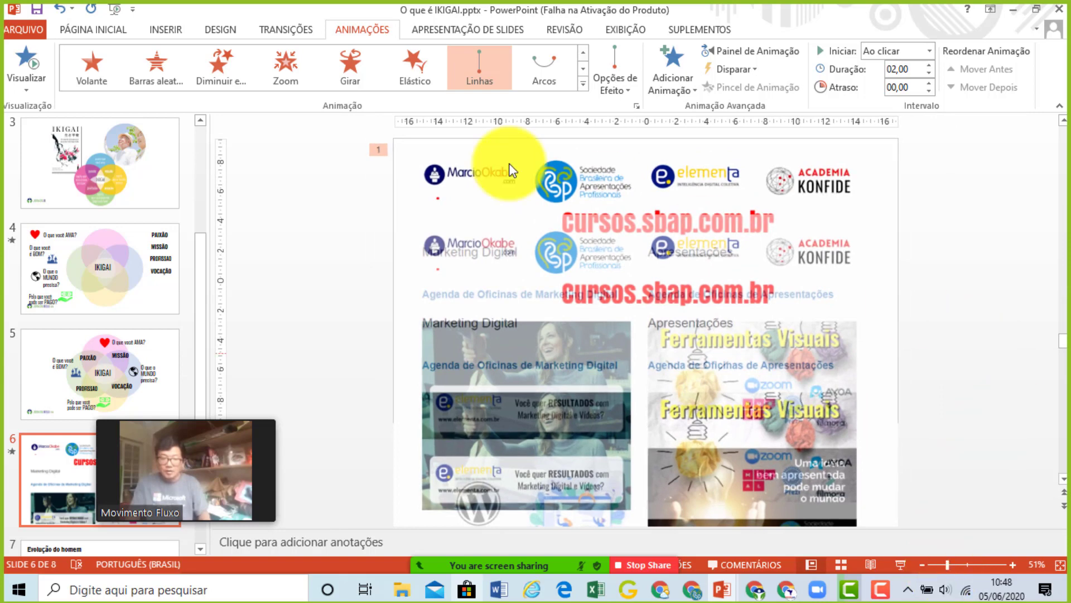
{"action": "left_click", "coordinate": [368, 230]}
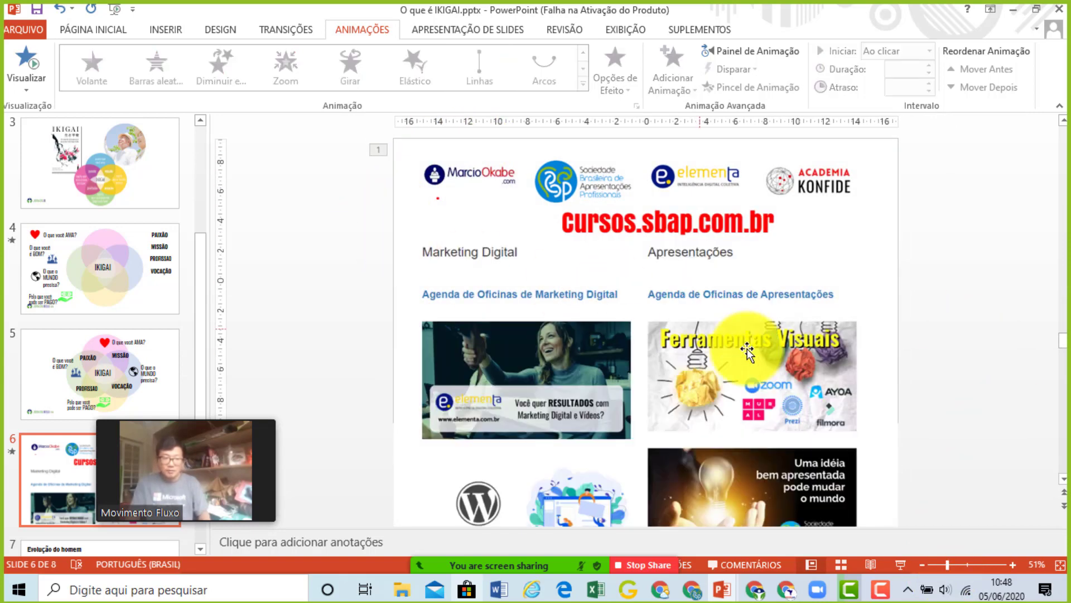
{"action": "scroll", "coordinate": [747, 350], "scroll_direction": "down", "scroll_amount": 2}
{"action": "scroll", "coordinate": [747, 351], "scroll_direction": "down", "scroll_amount": 2}
{"action": "scroll", "coordinate": [747, 350], "scroll_direction": "down", "scroll_amount": 2}
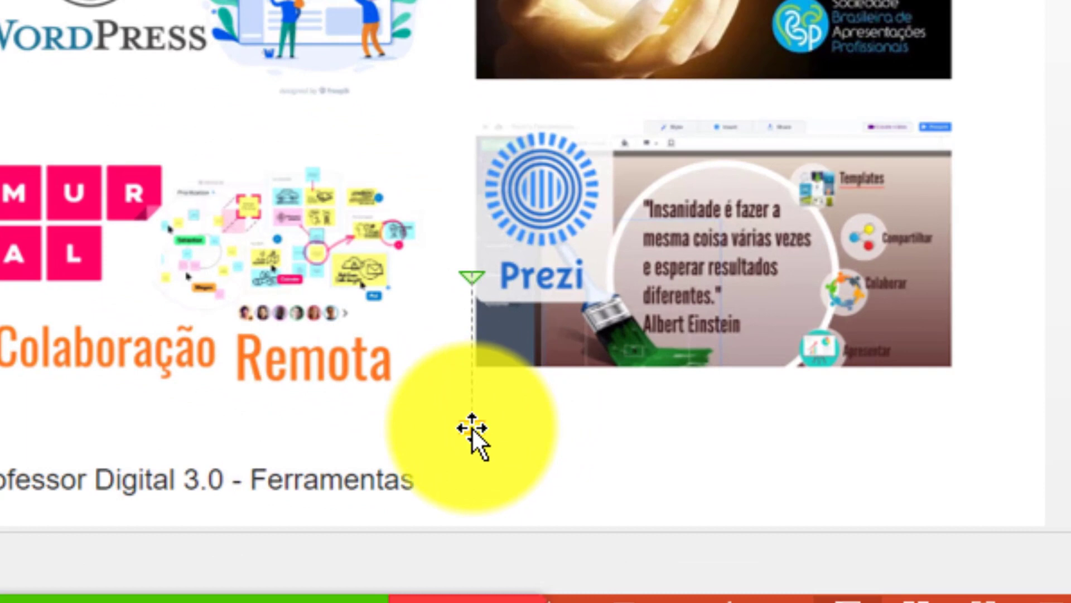
Drag the Linhas path's end point upward over the slide and fine-tune where the picture stops
{"action": "left_click_drag", "start_coordinate": [469, 445], "coordinate": [478, 435]}
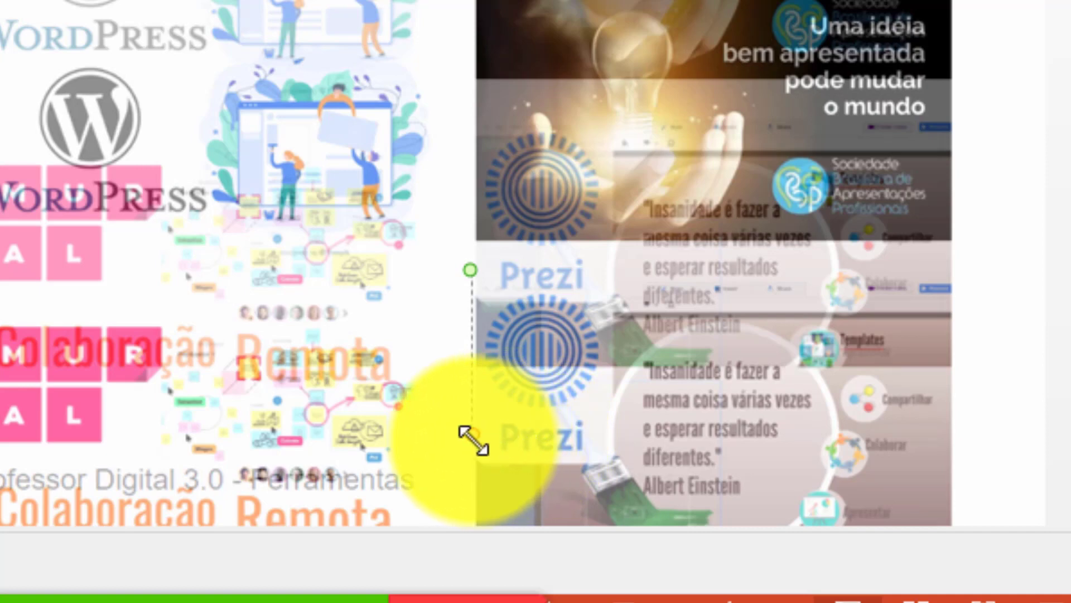
{"action": "left_click_drag", "start_coordinate": [473, 441], "coordinate": [537, 188]}
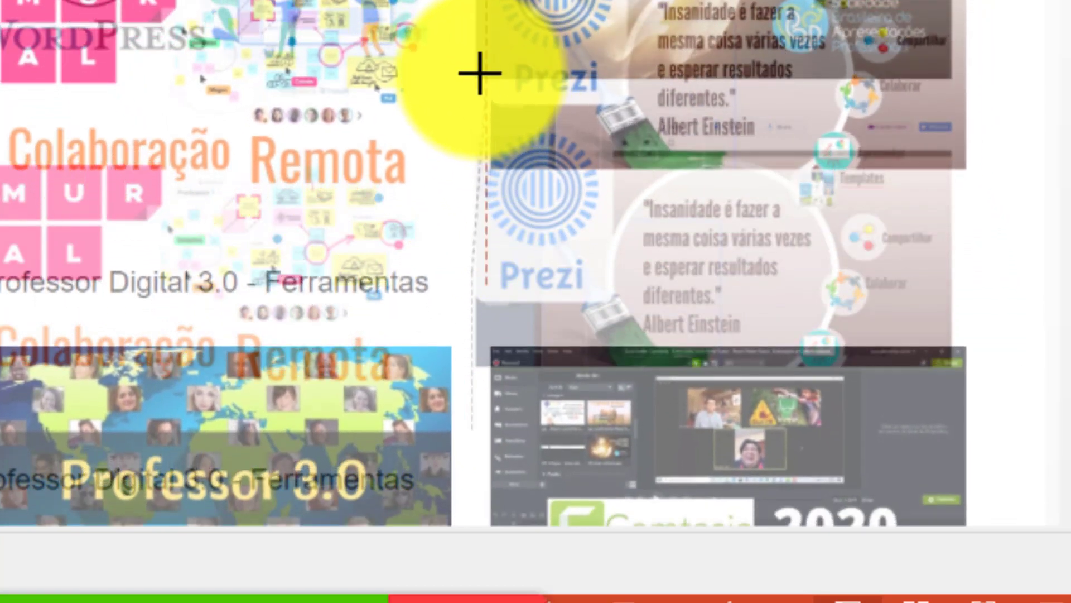
{"action": "left_click_drag", "start_coordinate": [537, 188], "coordinate": [465, 60]}
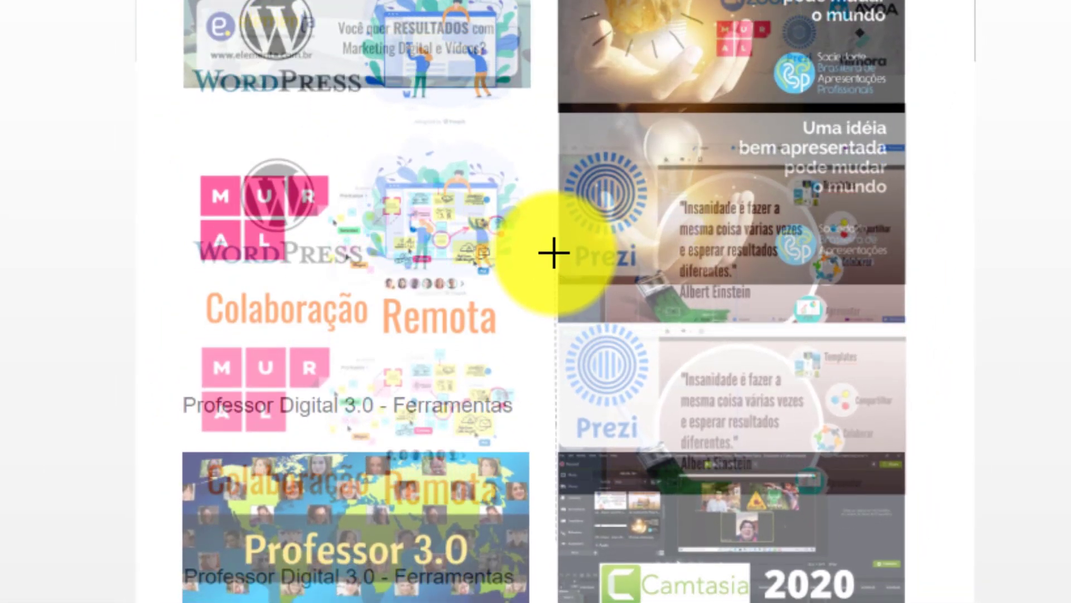
{"action": "left_click", "coordinate": [554, 253]}
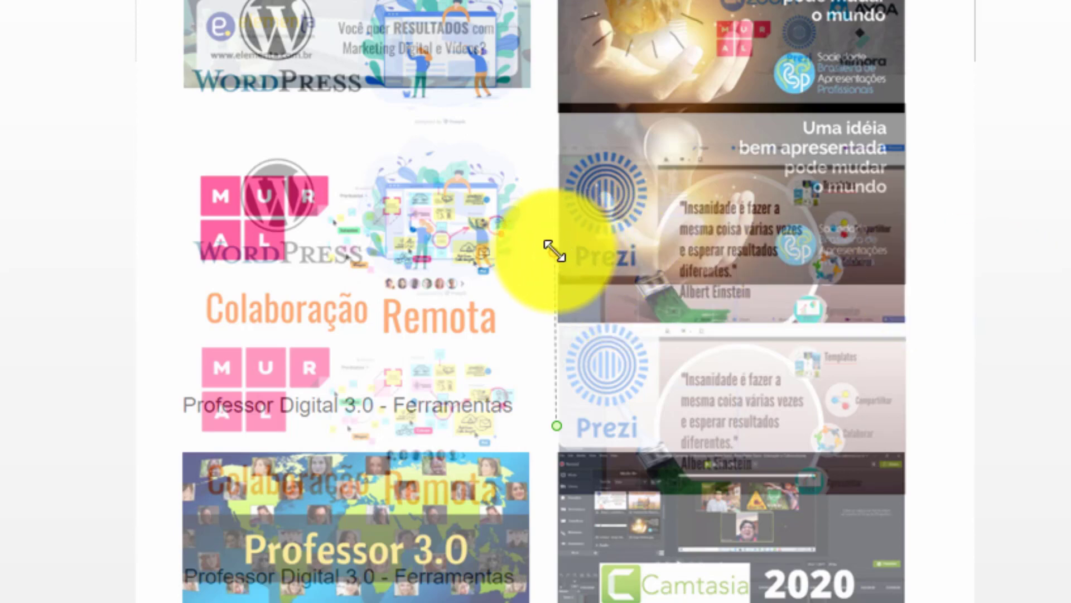
{"action": "left_click_drag", "start_coordinate": [555, 250], "coordinate": [524, 254]}
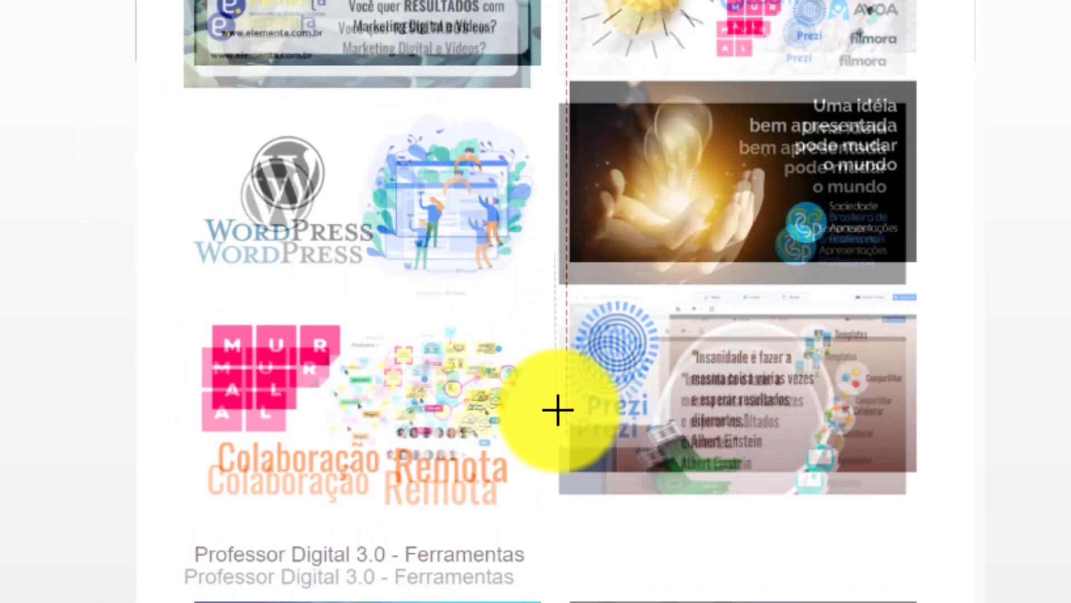
{"action": "mouse_move", "coordinate": [524, 253]}
{"action": "left_mouse_down"}
{"action": "mouse_move", "coordinate": [551, 429]}
{"action": "mouse_move", "coordinate": [562, 239]}
{"action": "left_mouse_up"}
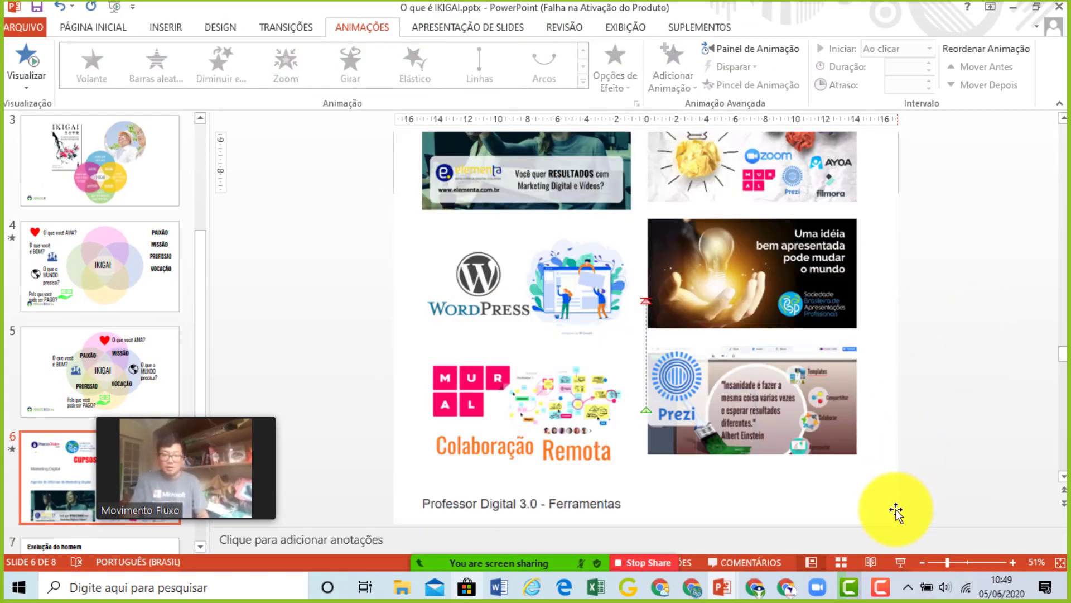
{"action": "left_click", "coordinate": [903, 564]}
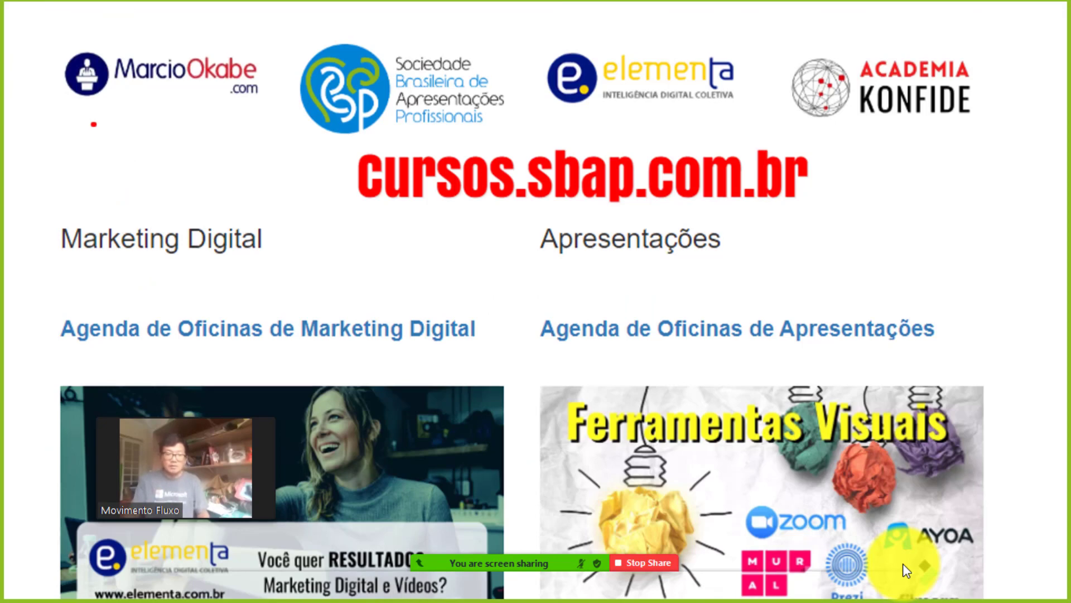
{"action": "left_click", "coordinate": [906, 569]}
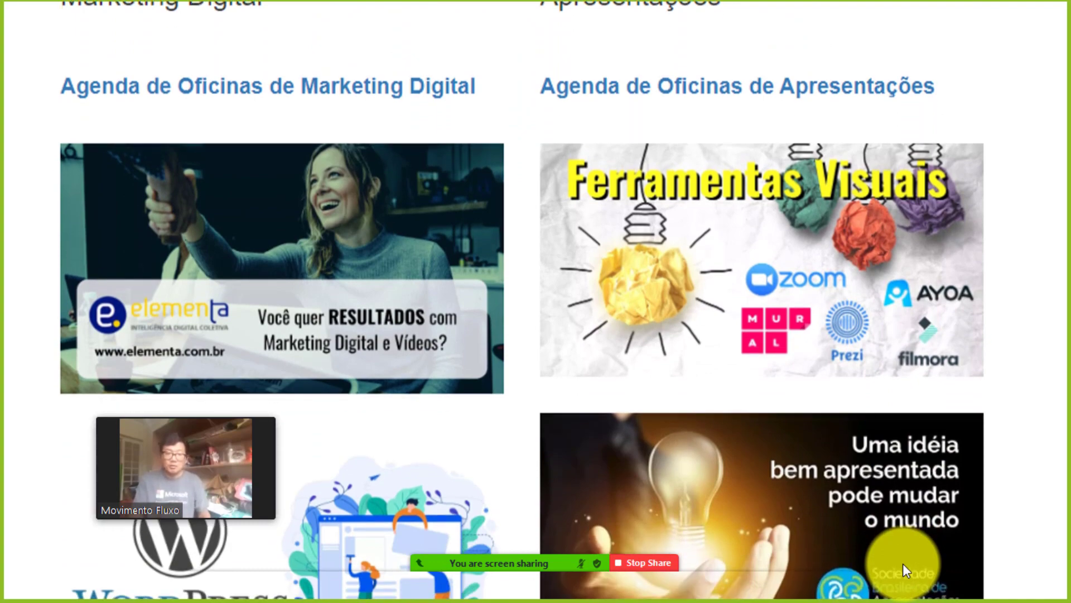
Exit the slideshow and drag the catalog picture's second motion path end point further up
{"action": "key", "text": "Escape"}
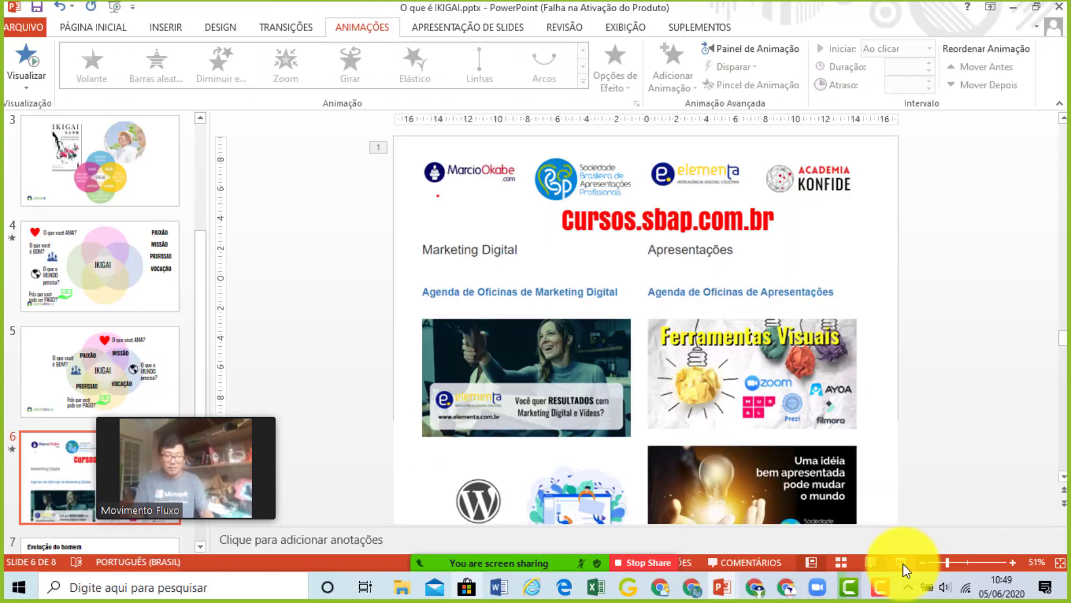
{"action": "left_click", "coordinate": [769, 422]}
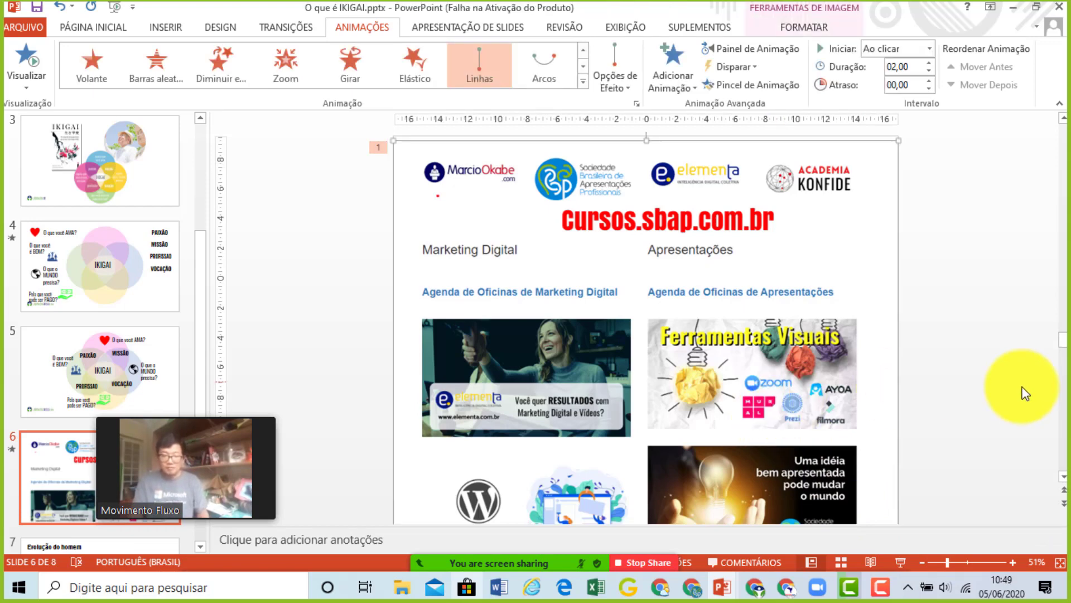
{"action": "left_click_drag", "start_coordinate": [1068, 353], "coordinate": [1067, 368]}
{"action": "left_click", "coordinate": [908, 310]}
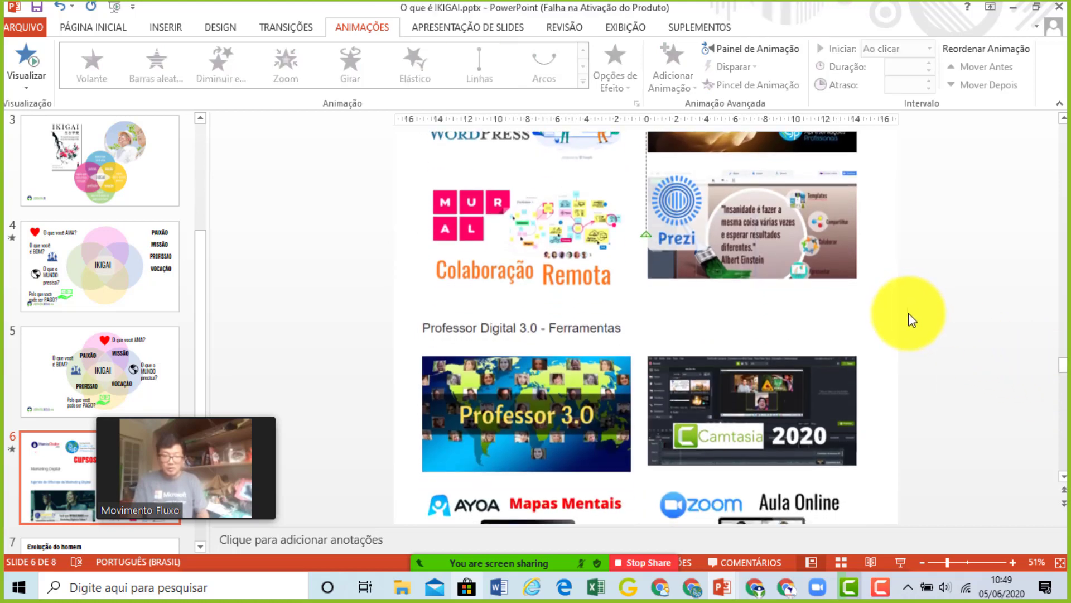
{"action": "scroll", "coordinate": [946, 282], "scroll_direction": "up", "scroll_amount": 5}
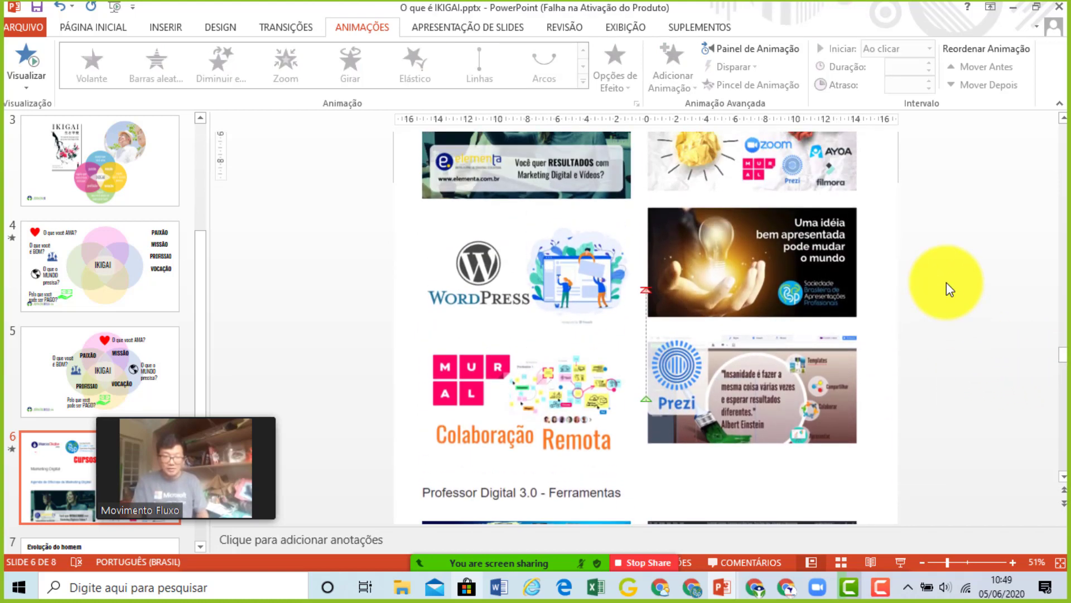
{"action": "scroll", "coordinate": [947, 282], "scroll_direction": "up", "scroll_amount": 1}
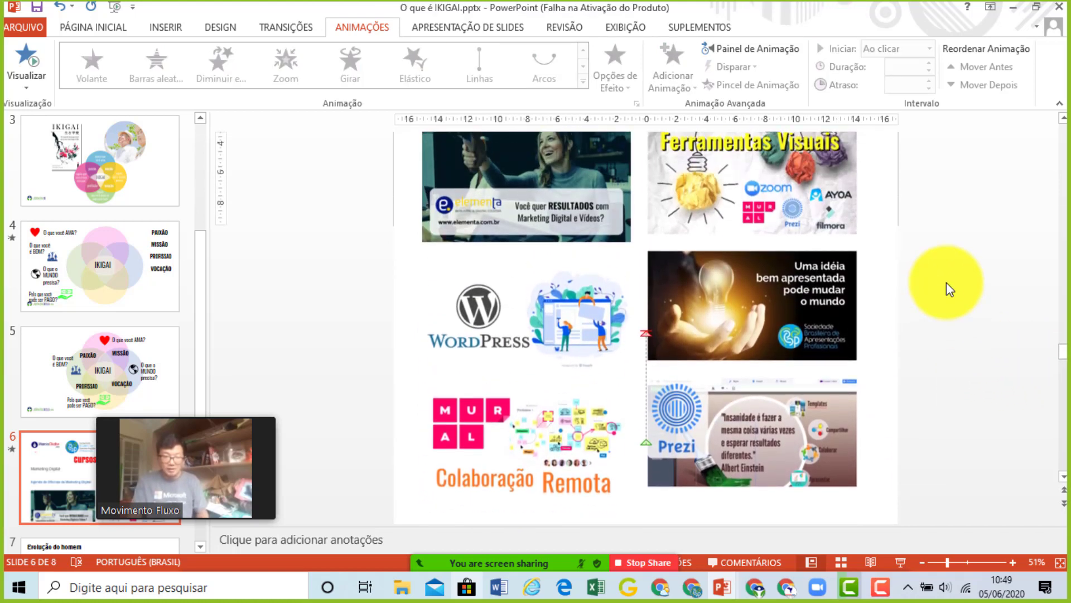
{"action": "left_click", "coordinate": [646, 332]}
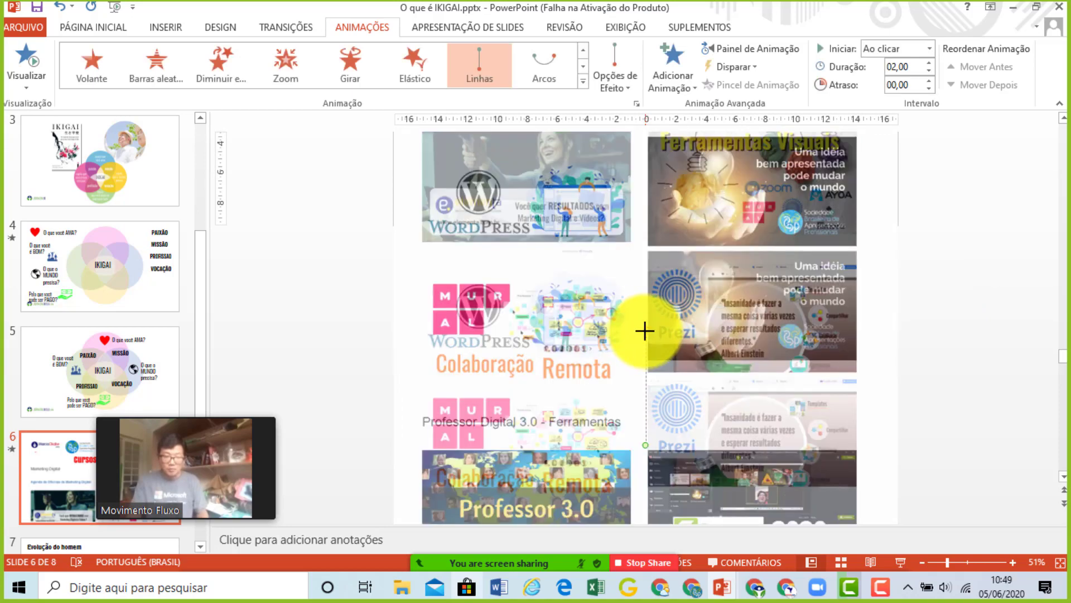
{"action": "left_click_drag", "start_coordinate": [645, 330], "coordinate": [645, 203]}
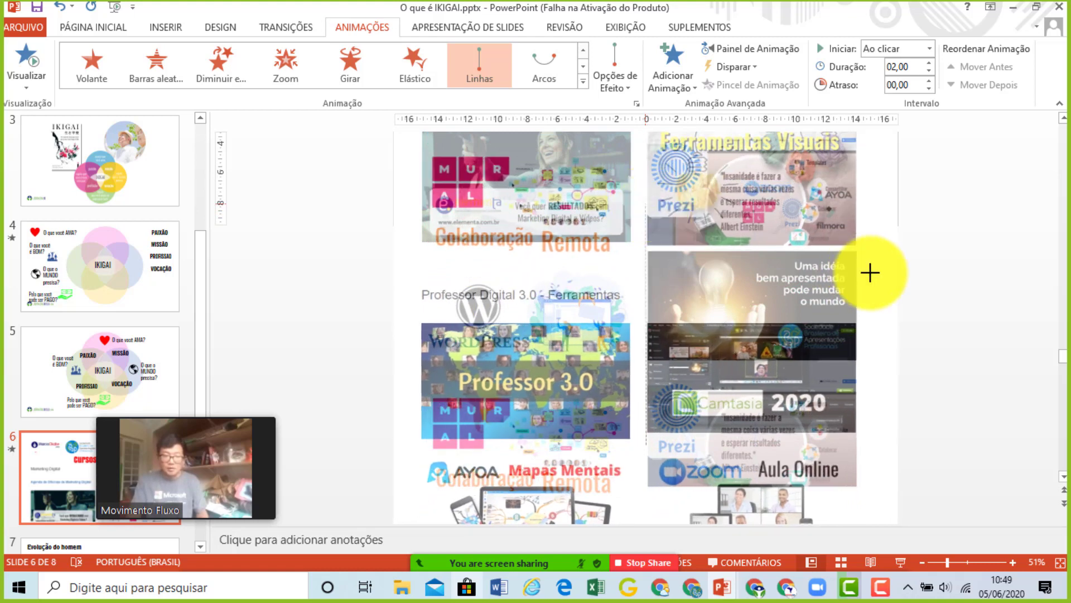
{"action": "left_click", "coordinate": [904, 563]}
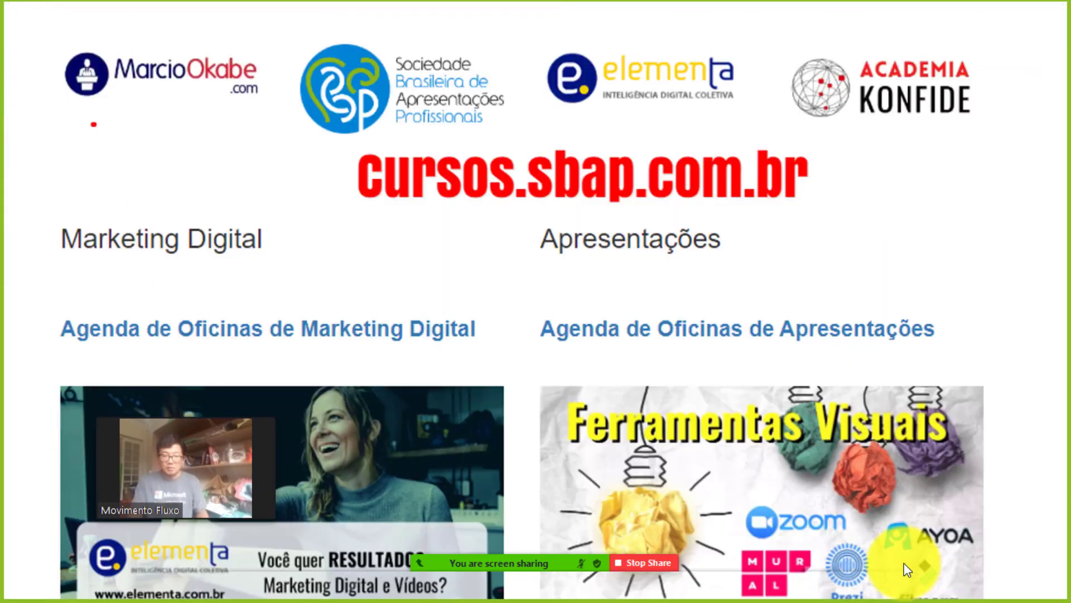
{"action": "left_click", "coordinate": [904, 563]}
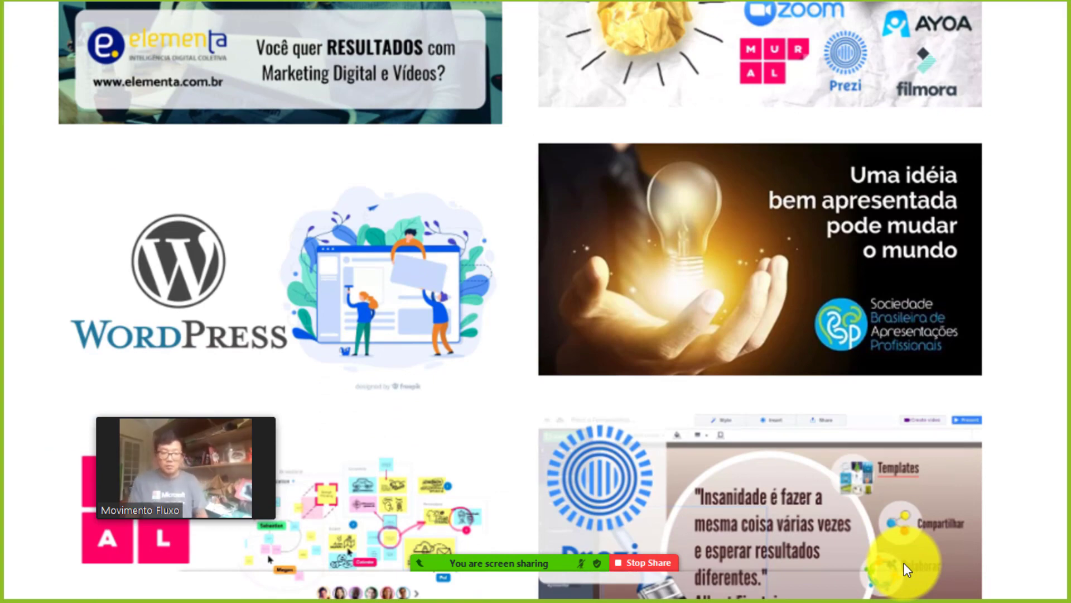
{"action": "key", "text": "Escape"}
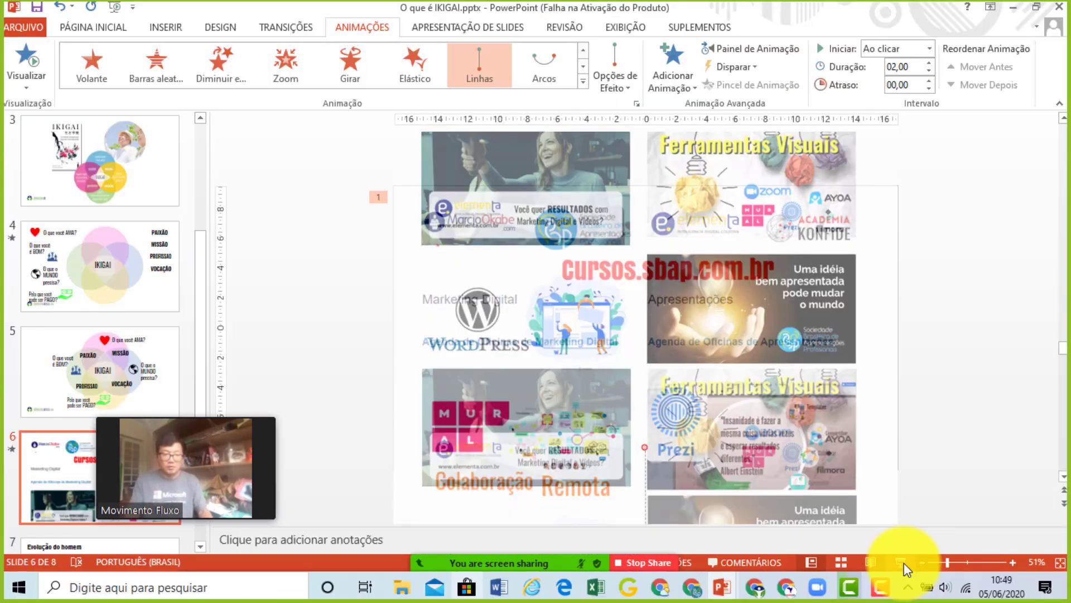
Select the screenshot's motion path and nudge its red end handle upward
{"action": "left_click", "coordinate": [745, 330]}
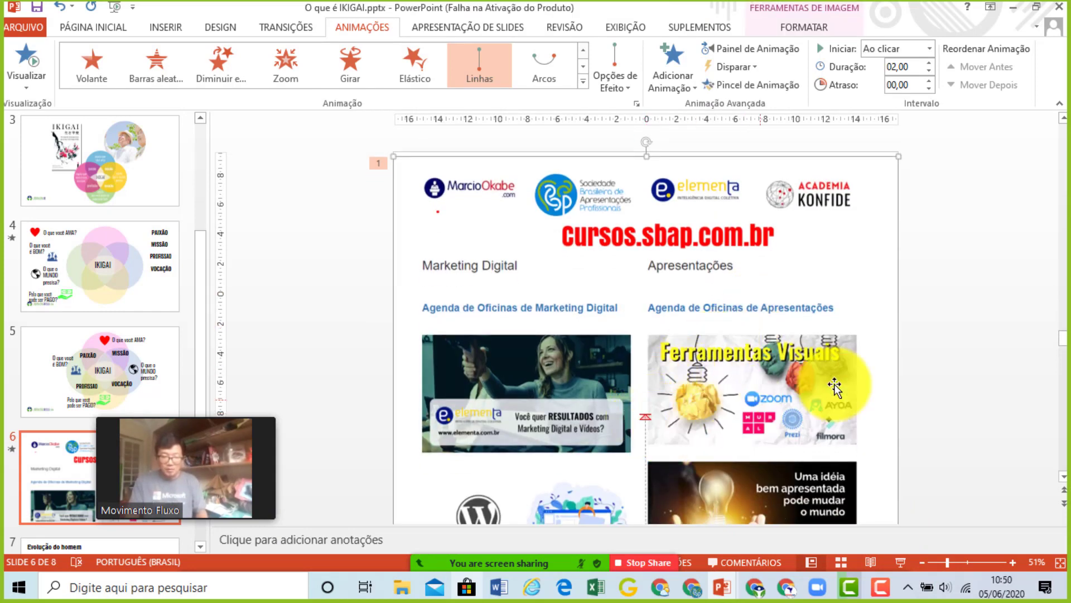
{"action": "left_click_drag", "start_coordinate": [1062, 342], "coordinate": [1063, 348]}
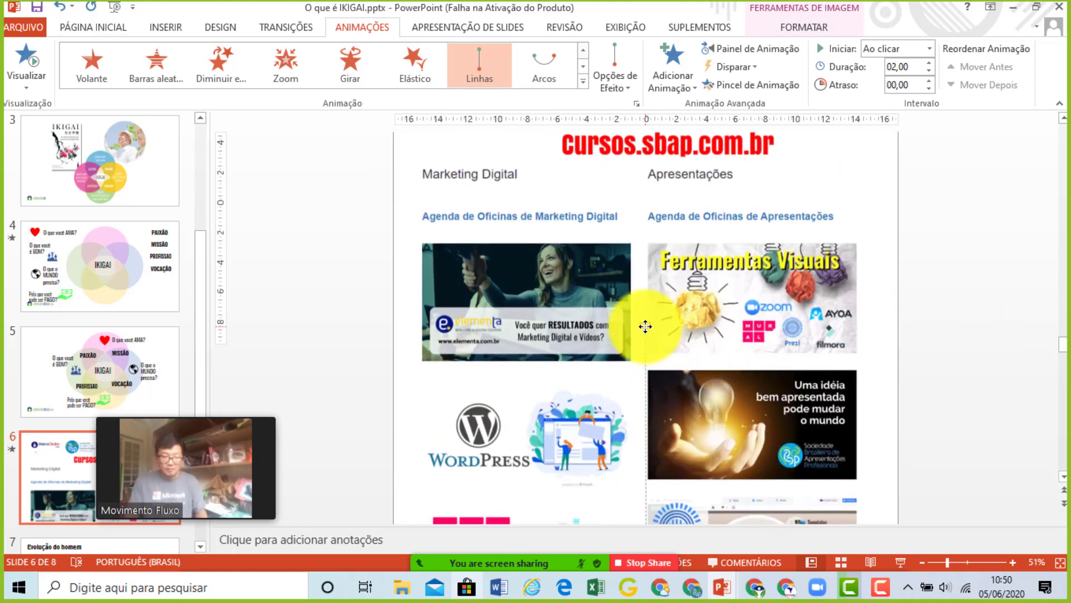
{"action": "left_click", "coordinate": [646, 326]}
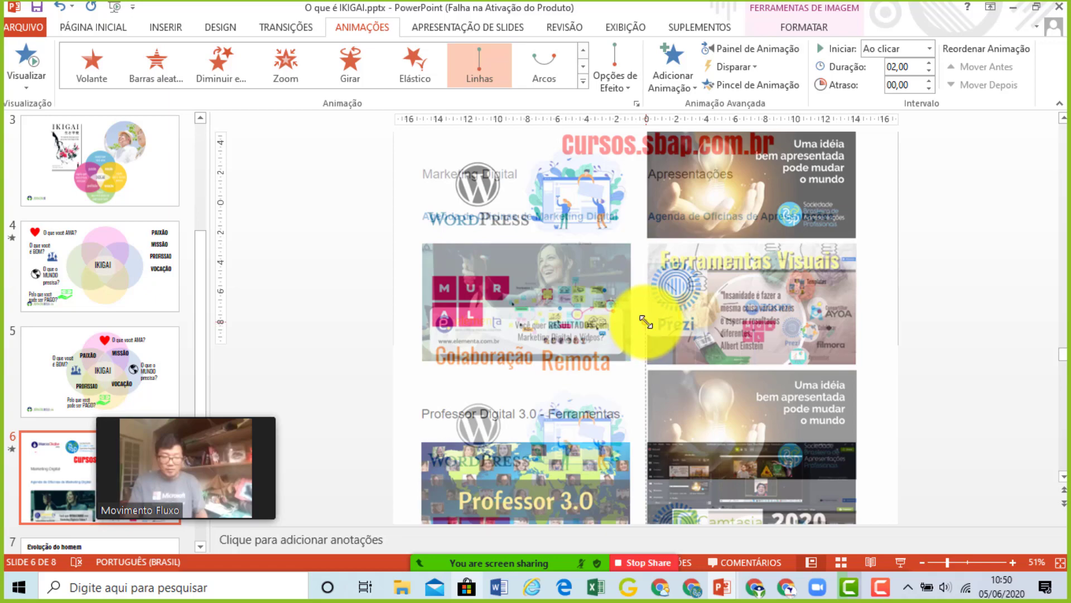
{"action": "left_click_drag", "start_coordinate": [645, 321], "coordinate": [646, 285]}
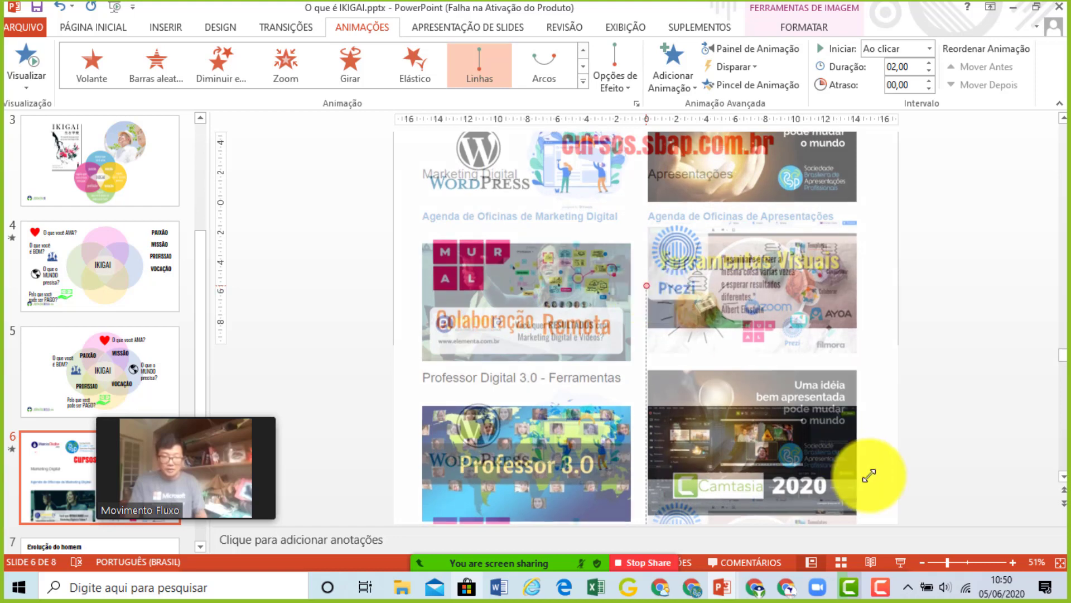
{"action": "left_click", "coordinate": [902, 565]}
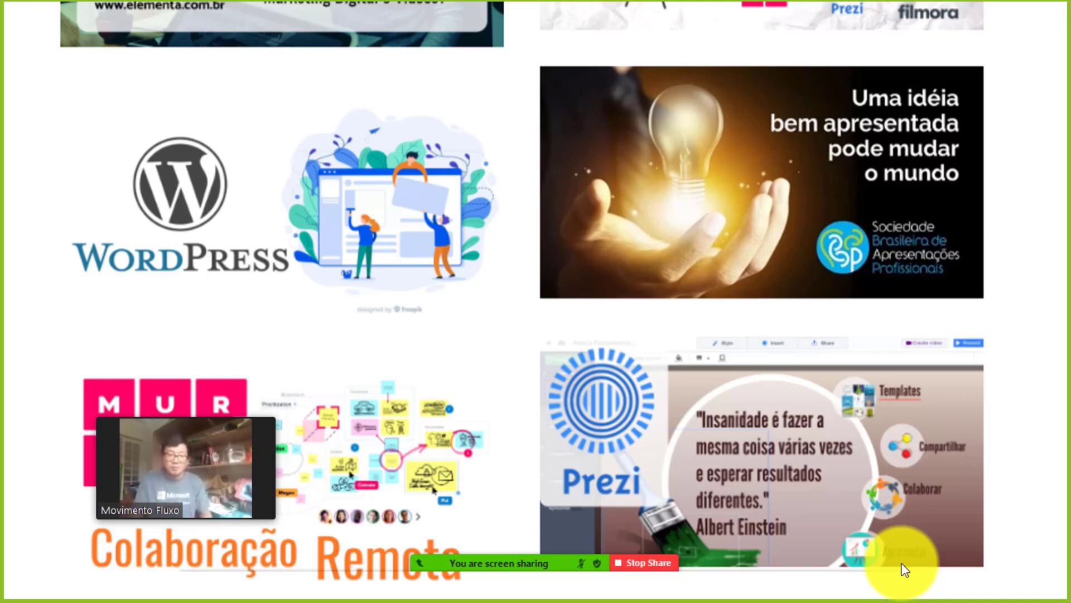
{"action": "key", "text": "Escape"}
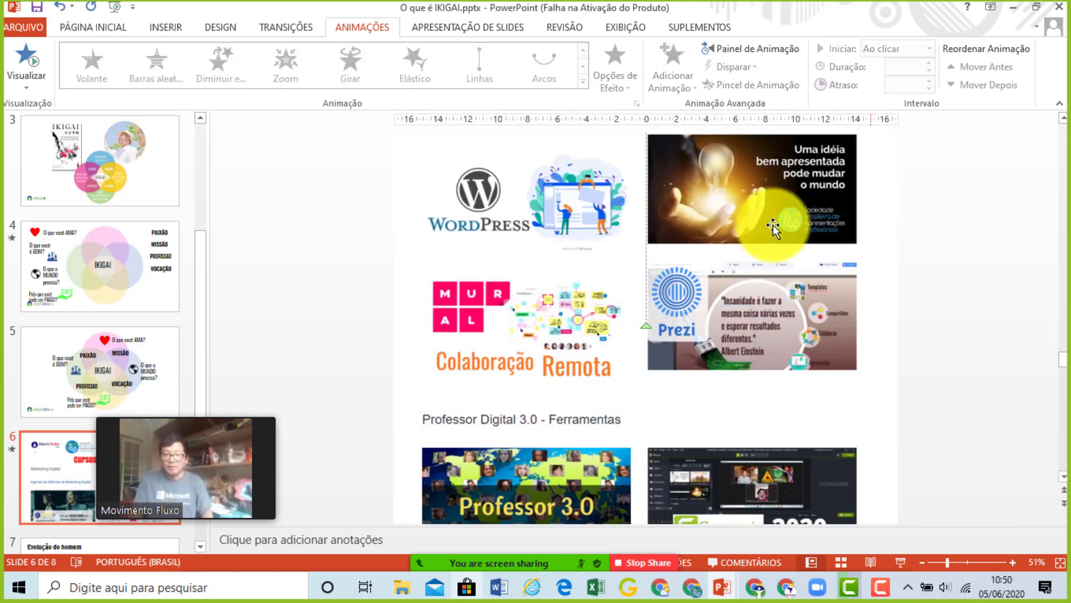
Select the catalog screenshot and open Adicionar Animação, scrolled to the motion path effects
{"action": "left_click", "coordinate": [677, 189]}
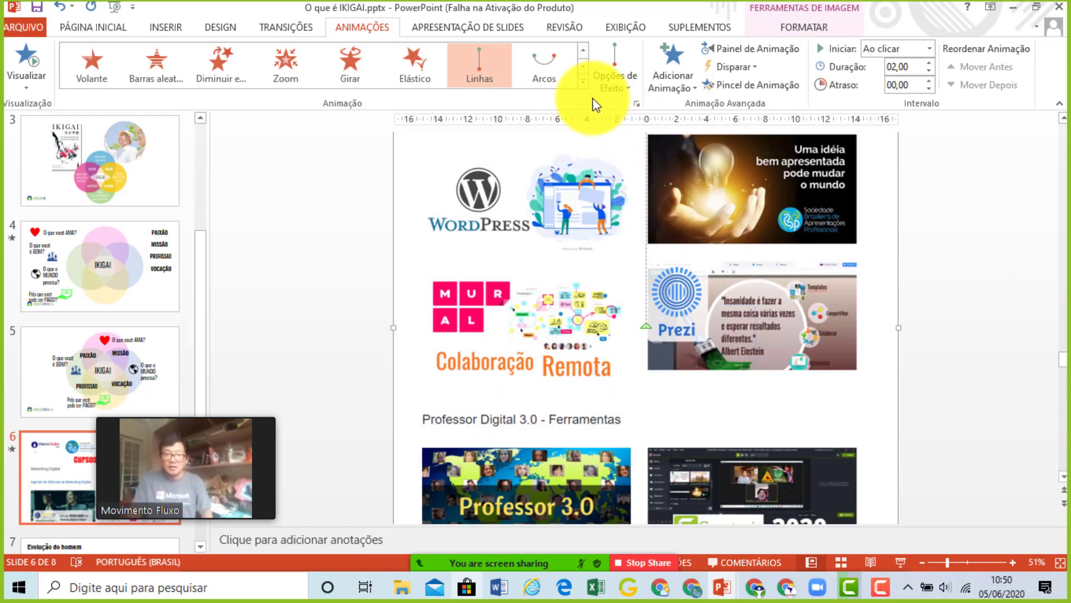
{"action": "left_click", "coordinate": [587, 83]}
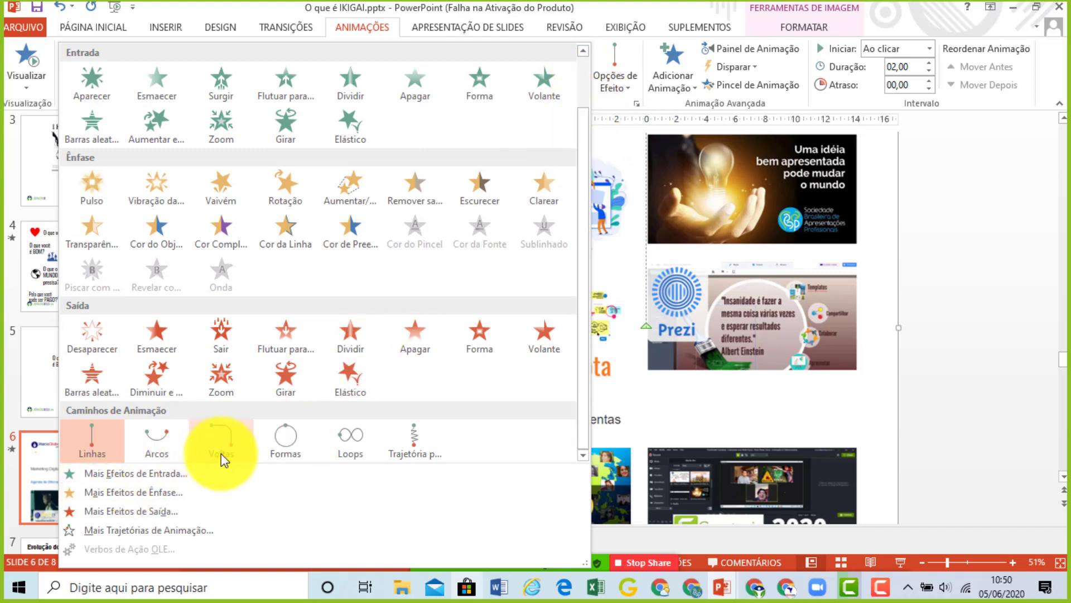
{"action": "left_click", "coordinate": [929, 283]}
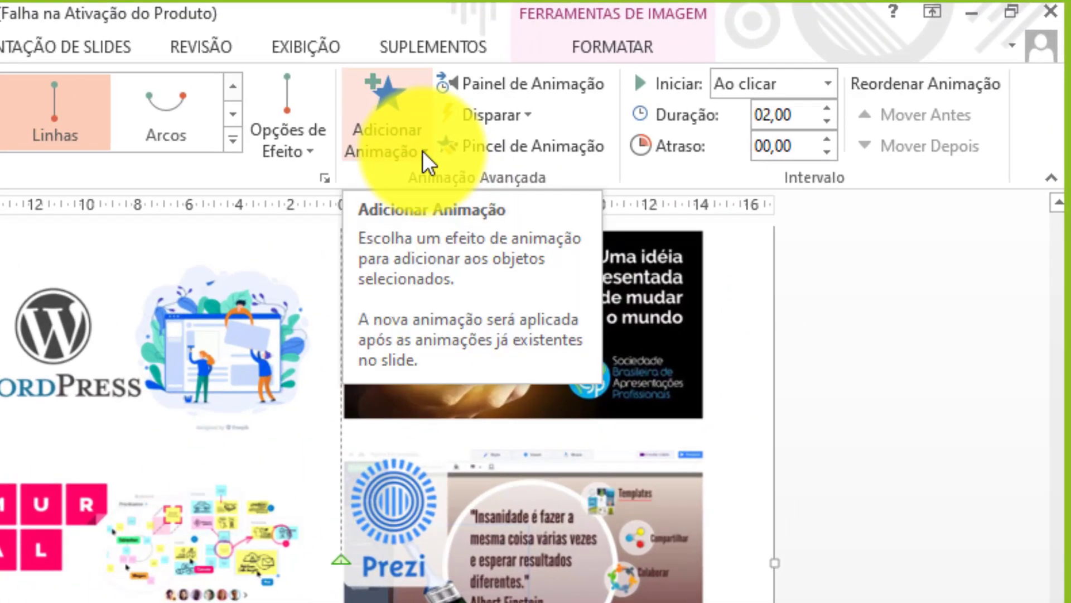
{"action": "left_click", "coordinate": [423, 152]}
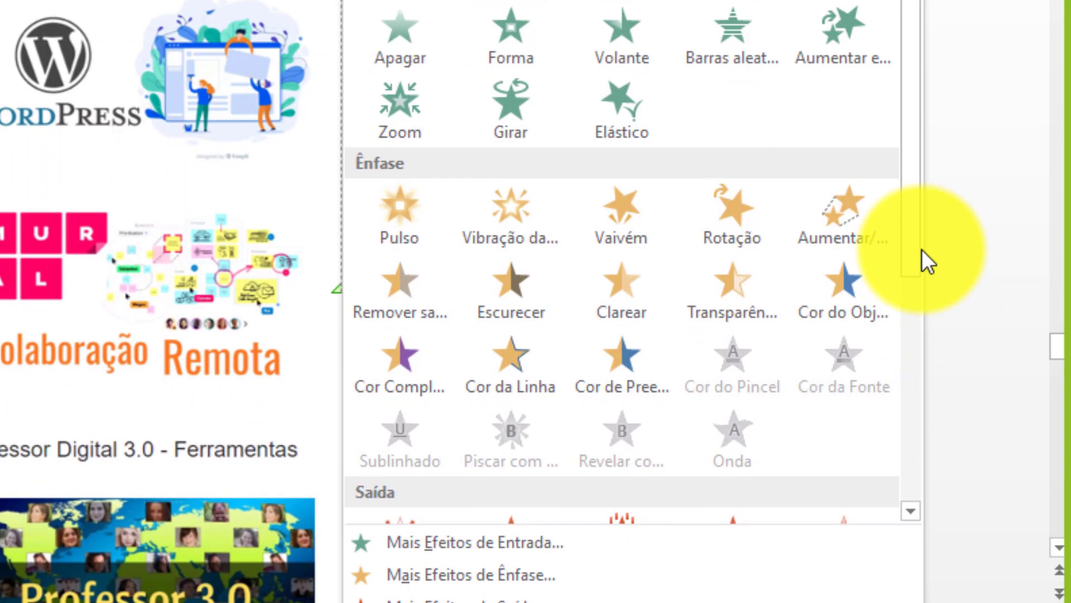
{"action": "left_click_drag", "start_coordinate": [920, 251], "coordinate": [914, 479]}
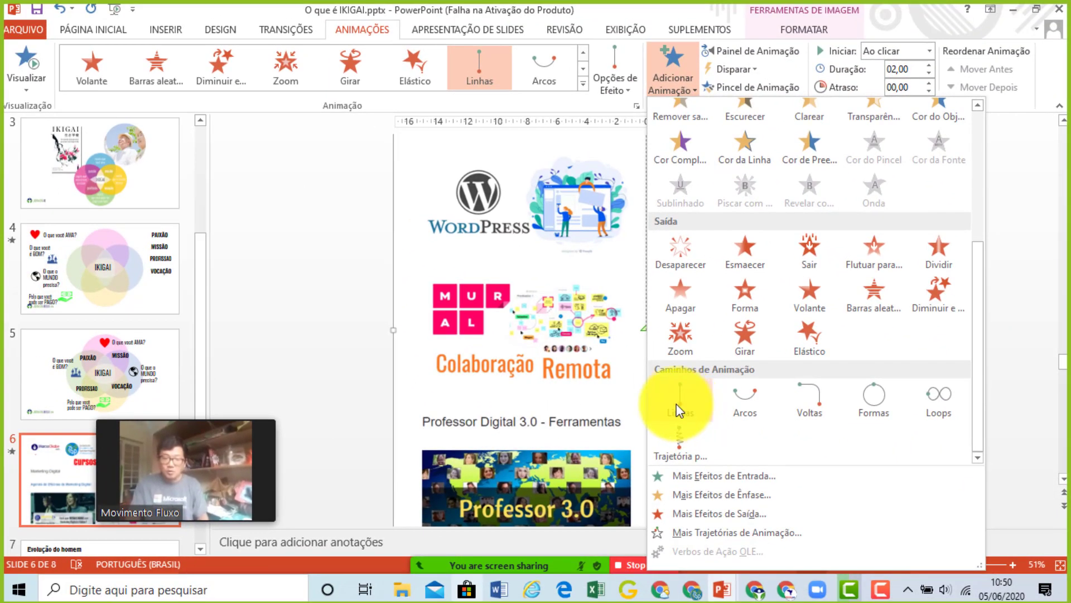
Add a second Linhas motion path and set its end point near the top of the slide
{"action": "left_click", "coordinate": [676, 403]}
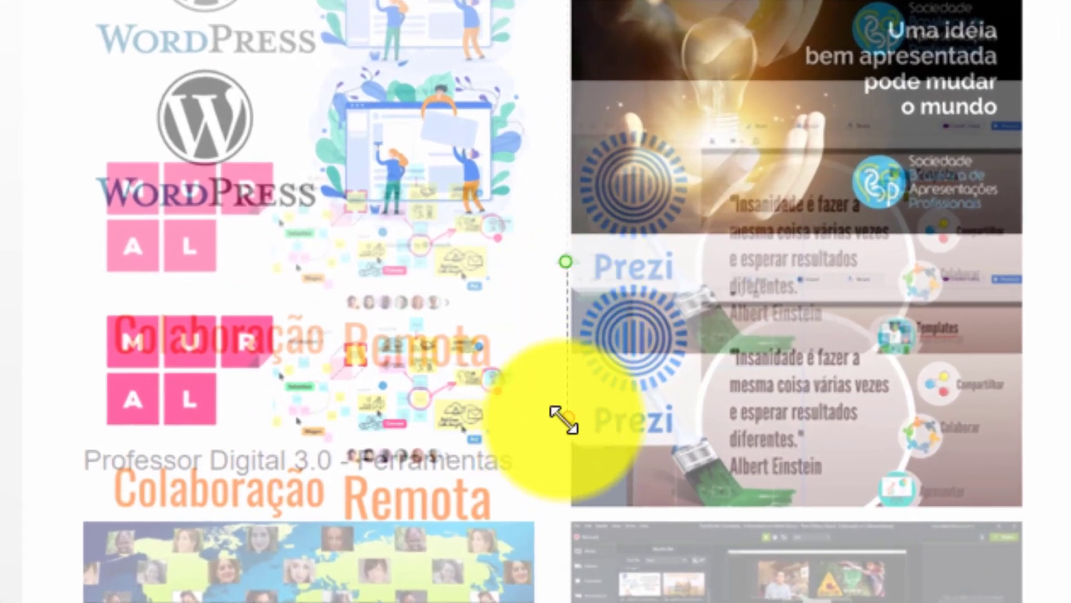
{"action": "left_click_drag", "start_coordinate": [565, 419], "coordinate": [505, 47]}
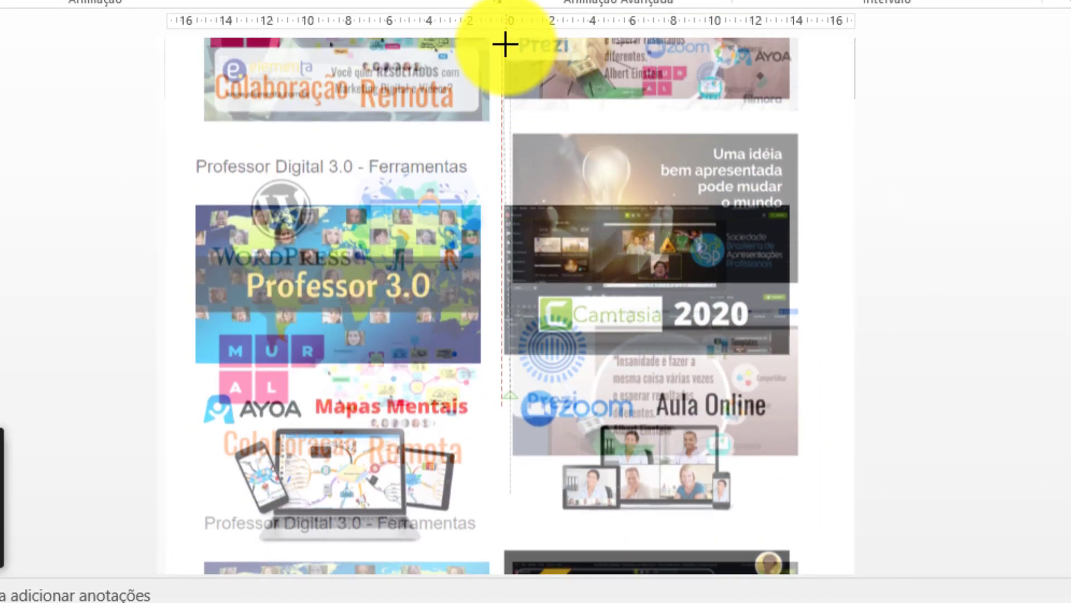
{"action": "left_click_drag", "start_coordinate": [505, 44], "coordinate": [505, 54]}
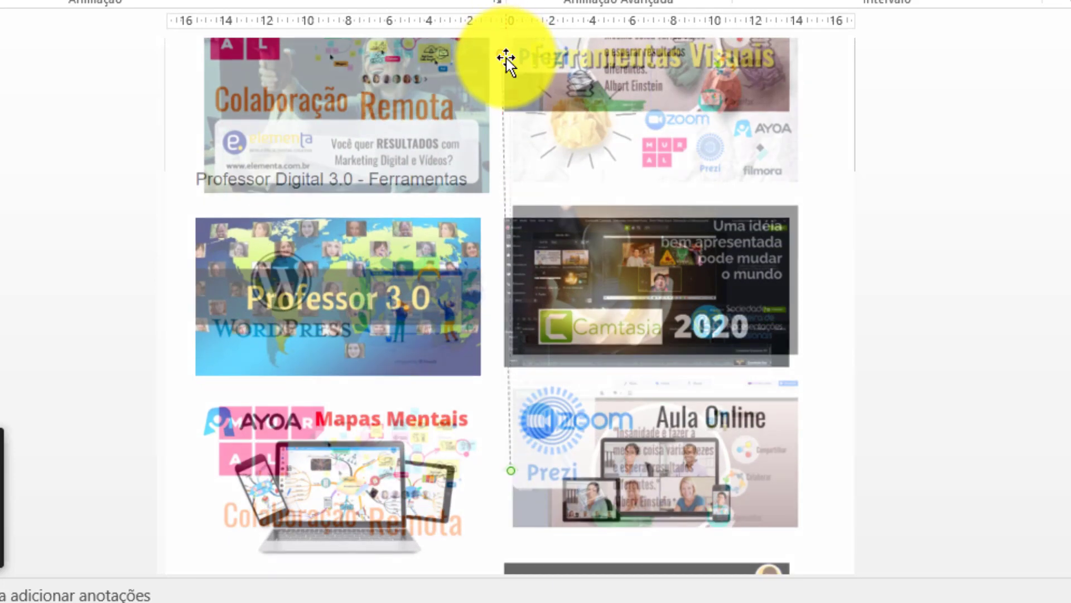
{"action": "left_click_drag", "start_coordinate": [505, 55], "coordinate": [506, 58]}
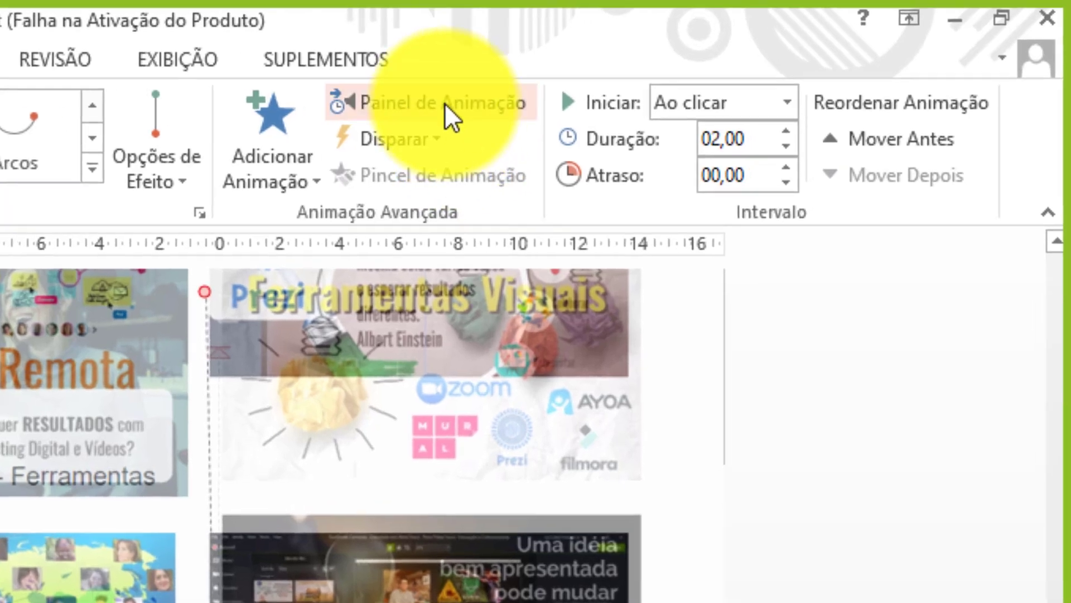
In the Animation Pane, delay the second Linhas motion path to start at 2.2 seconds, after the first
{"action": "left_click", "coordinate": [445, 103]}
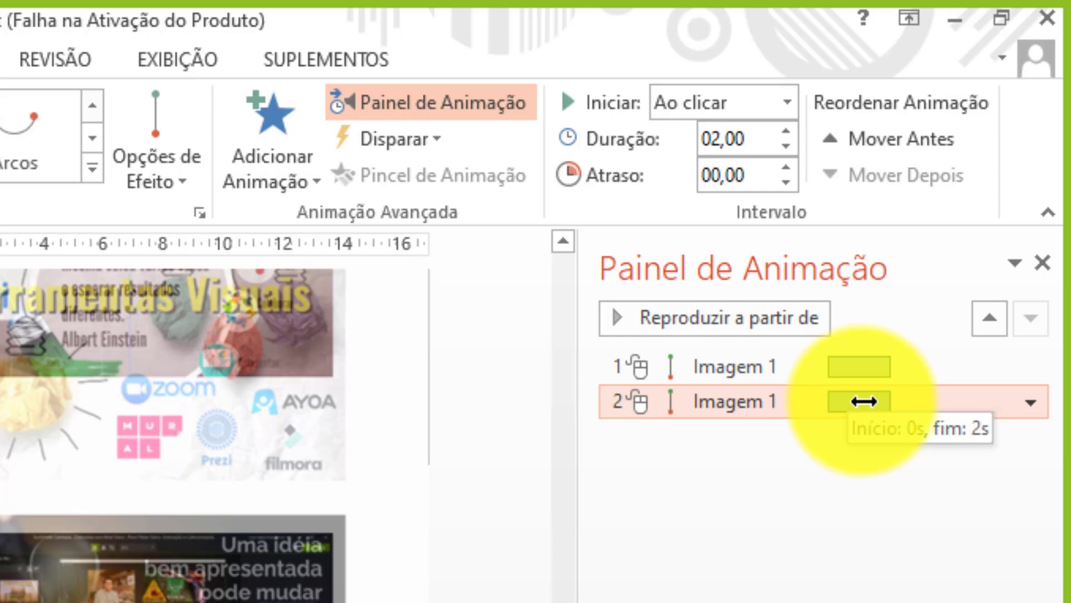
{"action": "left_click_drag", "start_coordinate": [863, 401], "coordinate": [917, 409]}
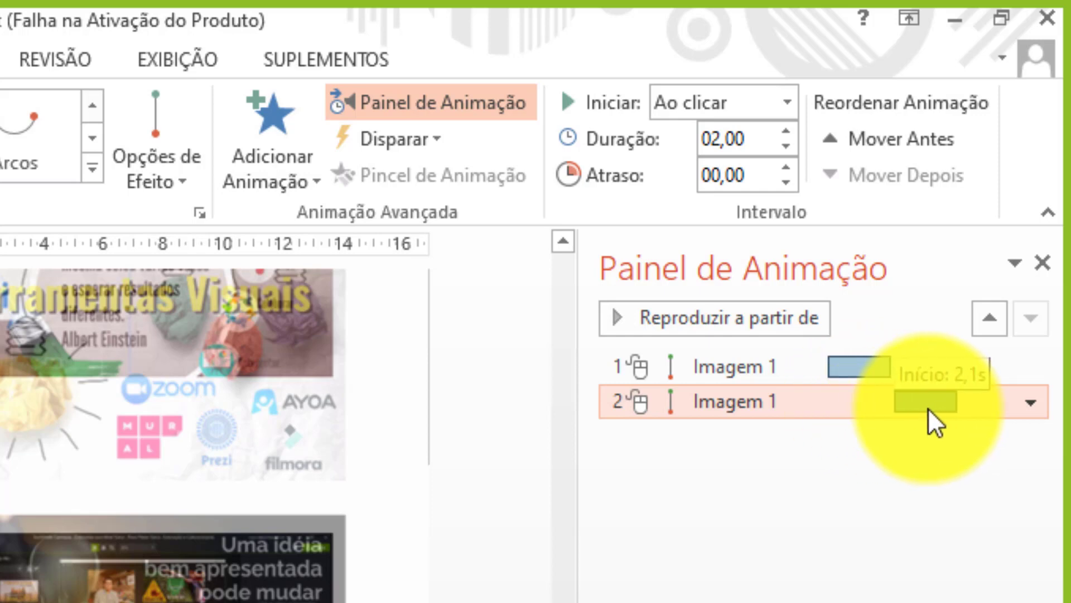
{"action": "left_click_drag", "start_coordinate": [928, 408], "coordinate": [933, 406]}
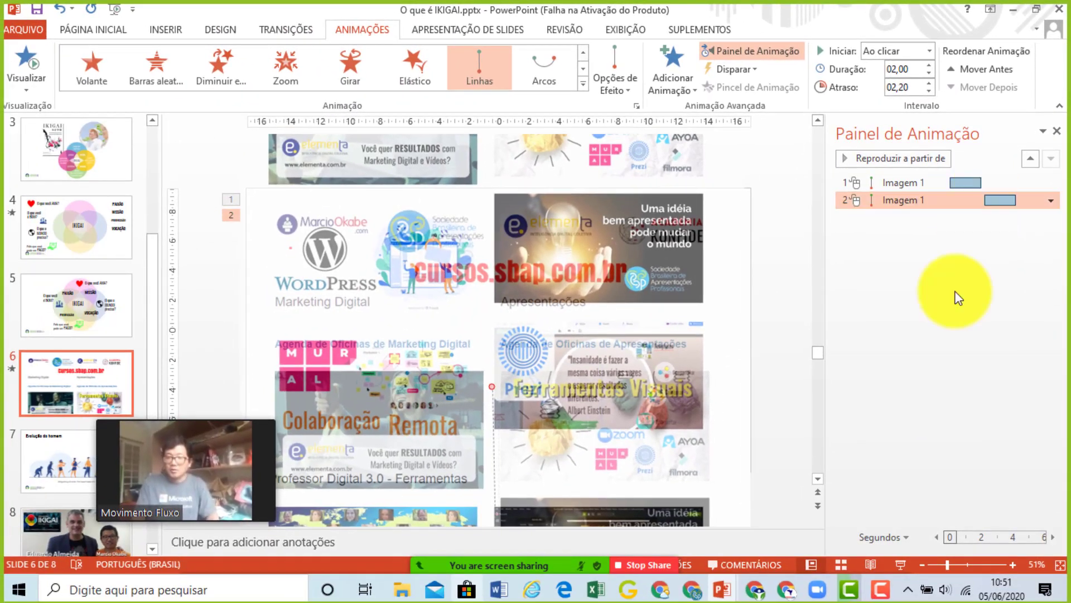
{"action": "left_click", "coordinate": [902, 567]}
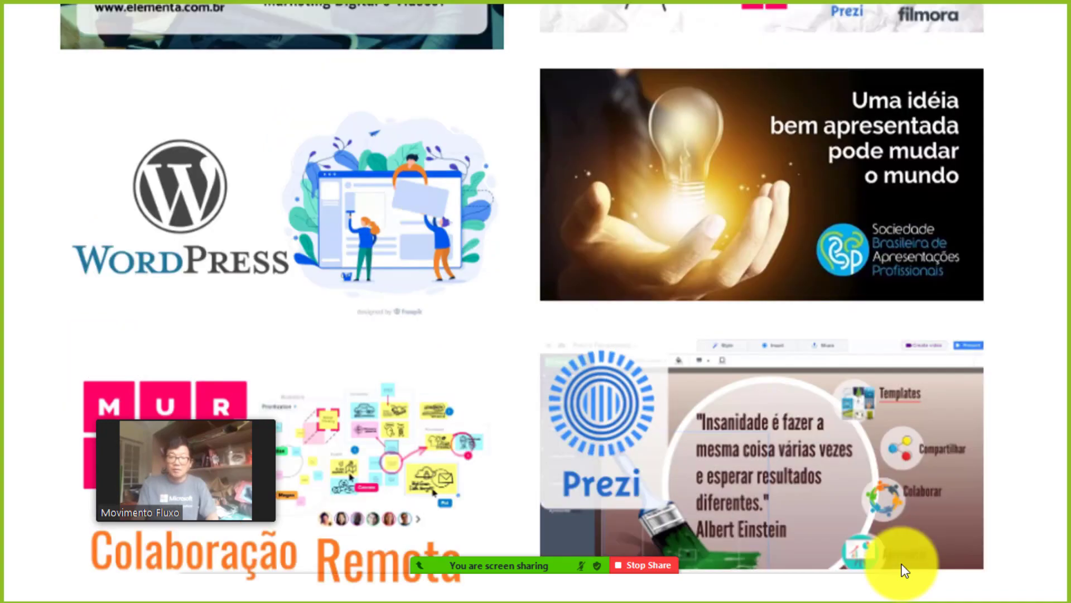
{"action": "key", "text": "Escape"}
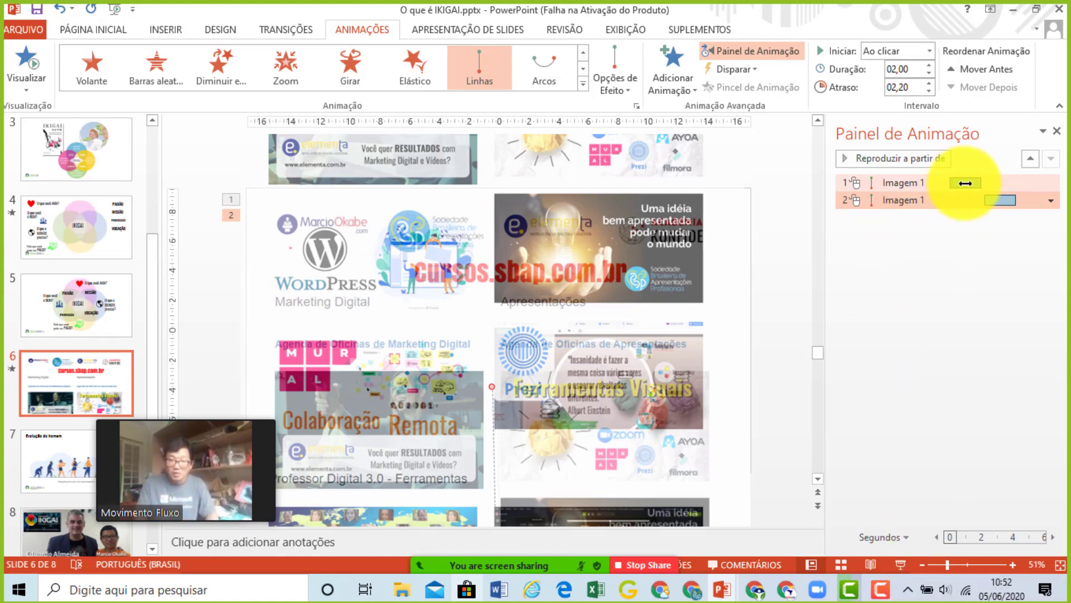
Give the first motion path a 00,10 start delay, then select only the second path
{"action": "left_click_drag", "start_coordinate": [965, 183], "coordinate": [967, 189]}
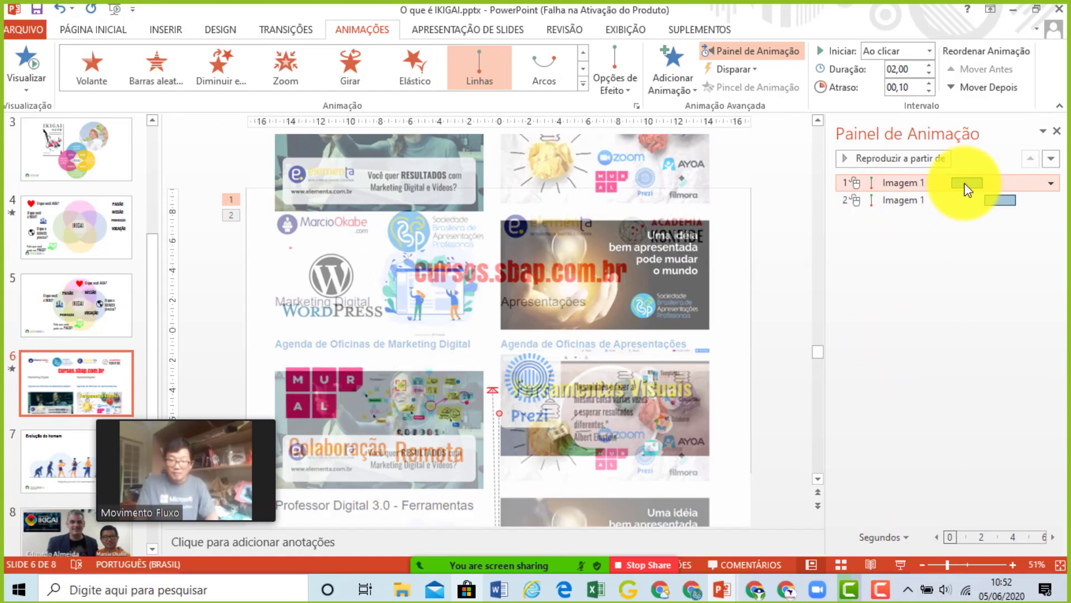
{"action": "left_click", "coordinate": [978, 197], "text": "ctrl"}
{"action": "left_click", "coordinate": [993, 200]}
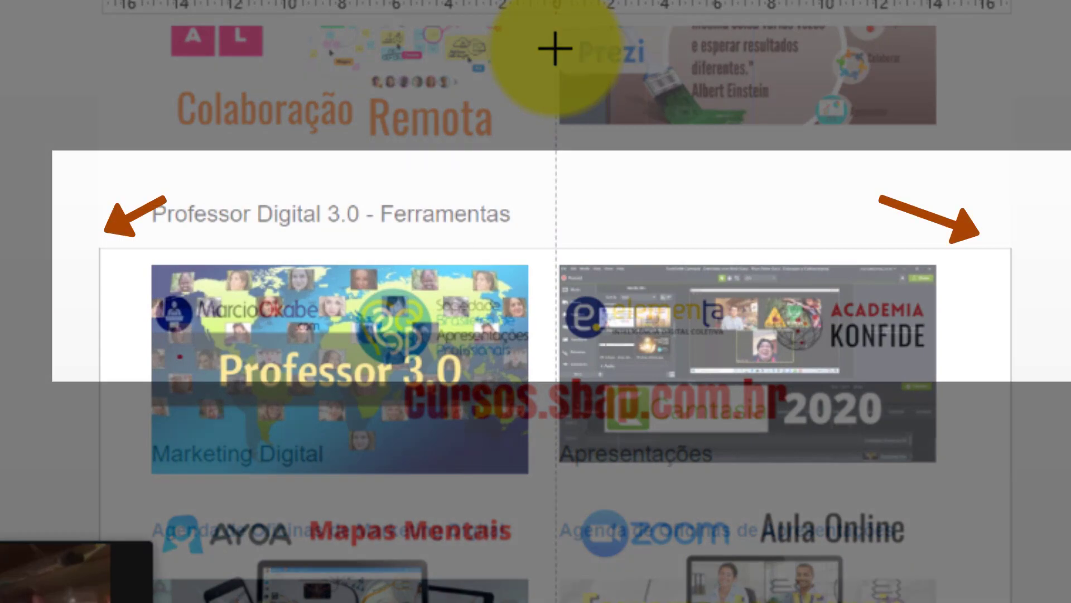
{"action": "left_click", "coordinate": [555, 49]}
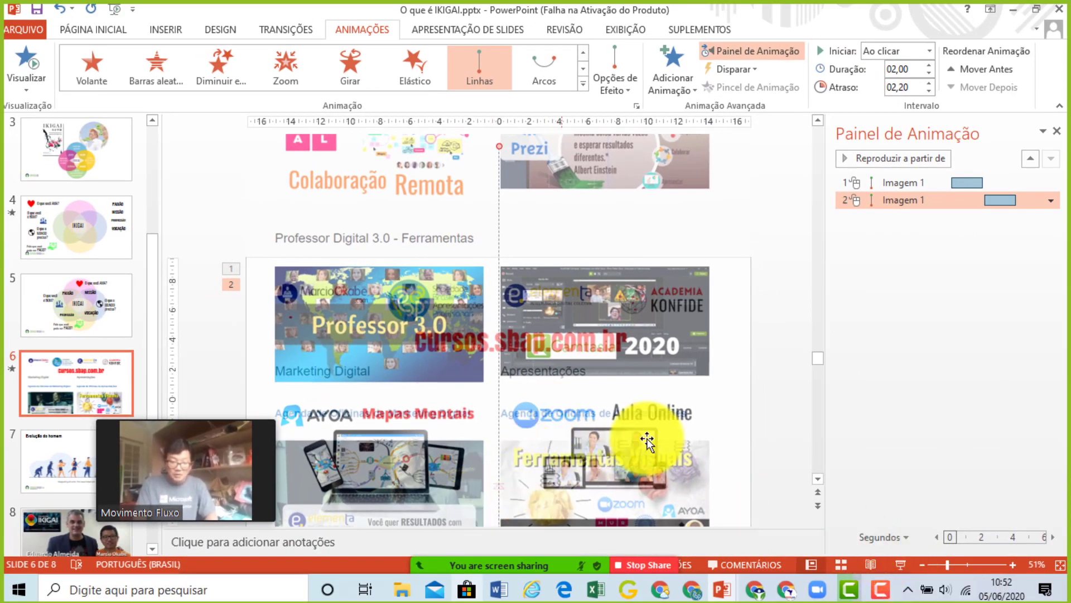
{"action": "scroll", "coordinate": [818, 482], "scroll_direction": "down", "scroll_amount": 1}
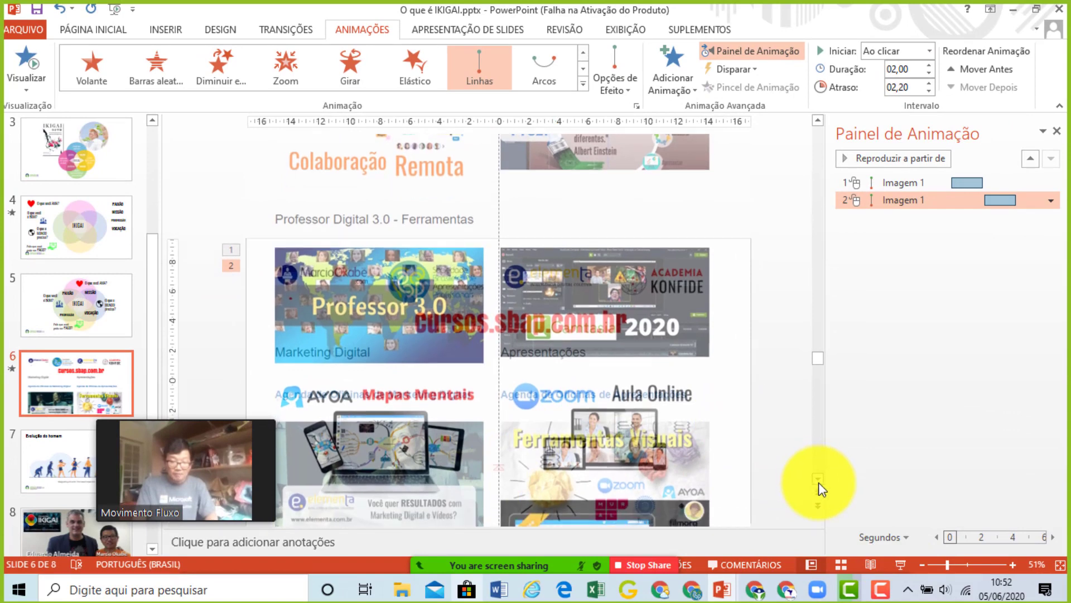
{"action": "scroll", "coordinate": [818, 482], "scroll_direction": "down", "scroll_amount": 1}
{"action": "scroll", "coordinate": [818, 482], "scroll_direction": "down", "scroll_amount": 1}
{"action": "scroll", "coordinate": [818, 482], "scroll_direction": "down", "scroll_amount": 1}
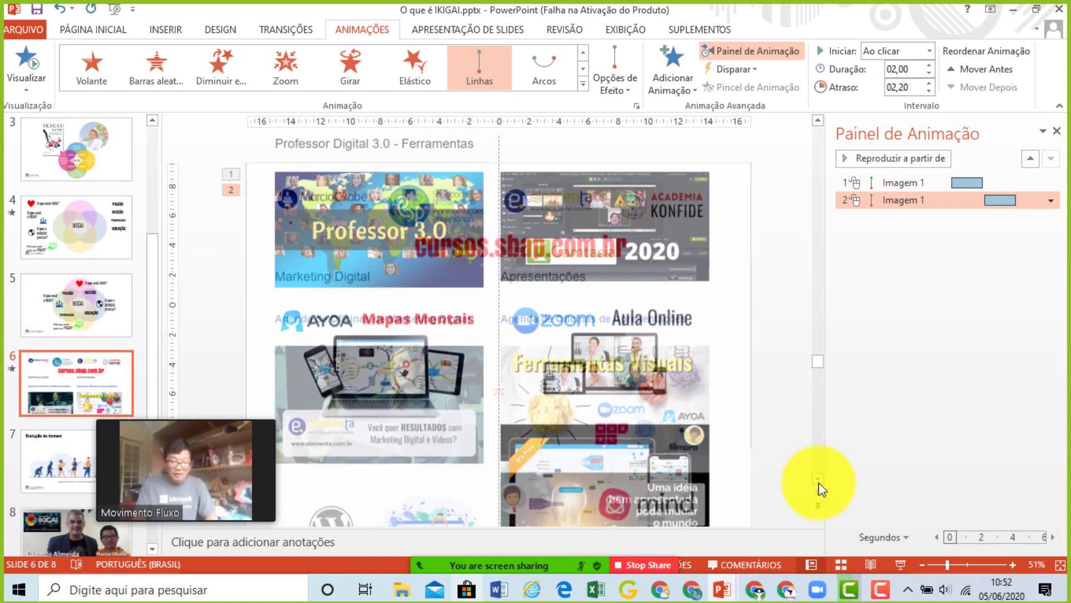
{"action": "scroll", "coordinate": [818, 482], "scroll_direction": "down", "scroll_amount": 1}
{"action": "scroll", "coordinate": [819, 482], "scroll_direction": "down", "scroll_amount": 1}
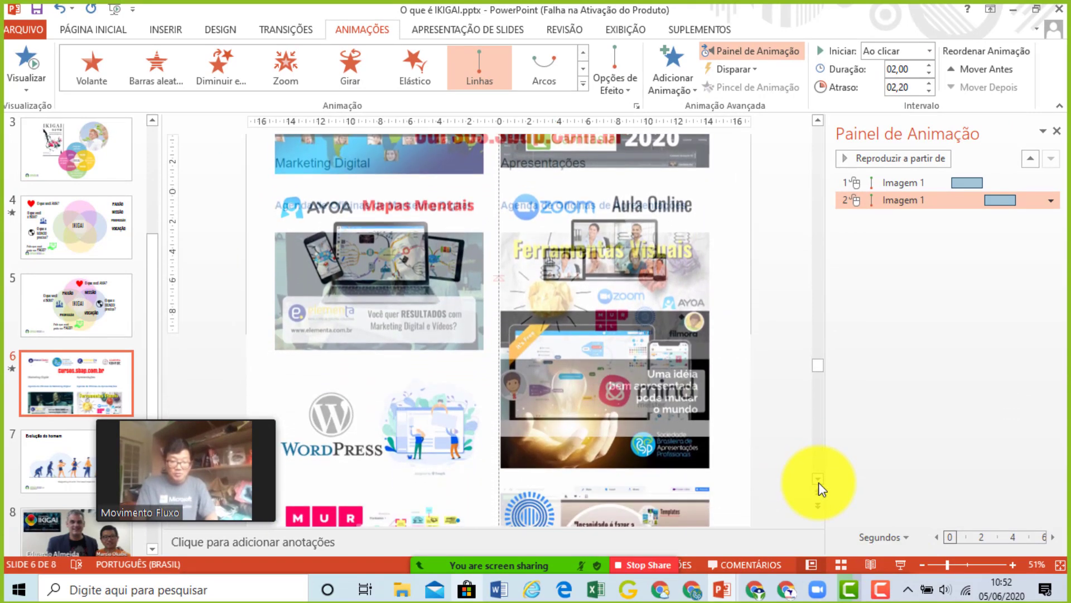
{"action": "scroll", "coordinate": [819, 482], "scroll_direction": "down", "scroll_amount": 1}
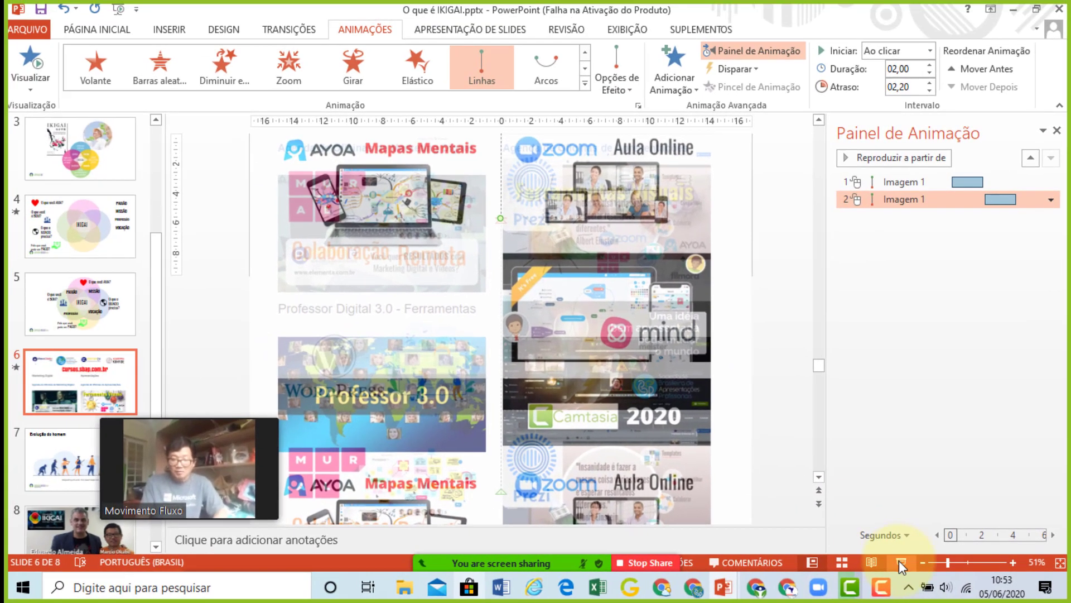
{"action": "left_click", "coordinate": [899, 560]}
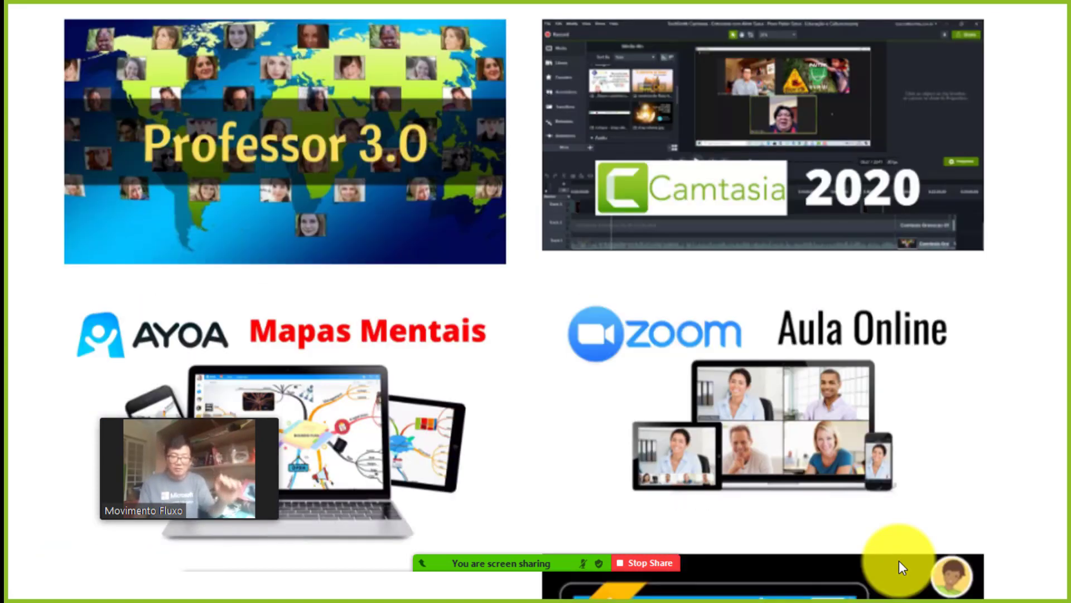
{"action": "scroll", "coordinate": [899, 560], "scroll_direction": "up", "scroll_amount": 15}
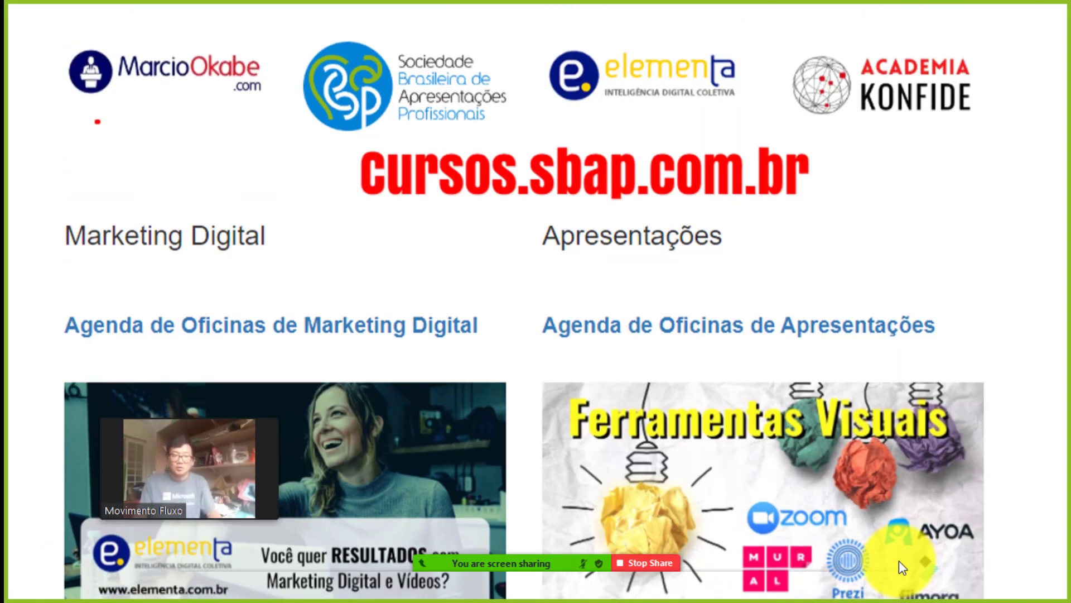
{"action": "scroll", "coordinate": [899, 560], "scroll_direction": "down", "scroll_amount": 2}
{"action": "scroll", "coordinate": [899, 560], "scroll_direction": "down", "scroll_amount": 6}
{"action": "scroll", "coordinate": [899, 560], "scroll_direction": "down", "scroll_amount": 3}
{"action": "scroll", "coordinate": [899, 560], "scroll_direction": "down", "scroll_amount": 1}
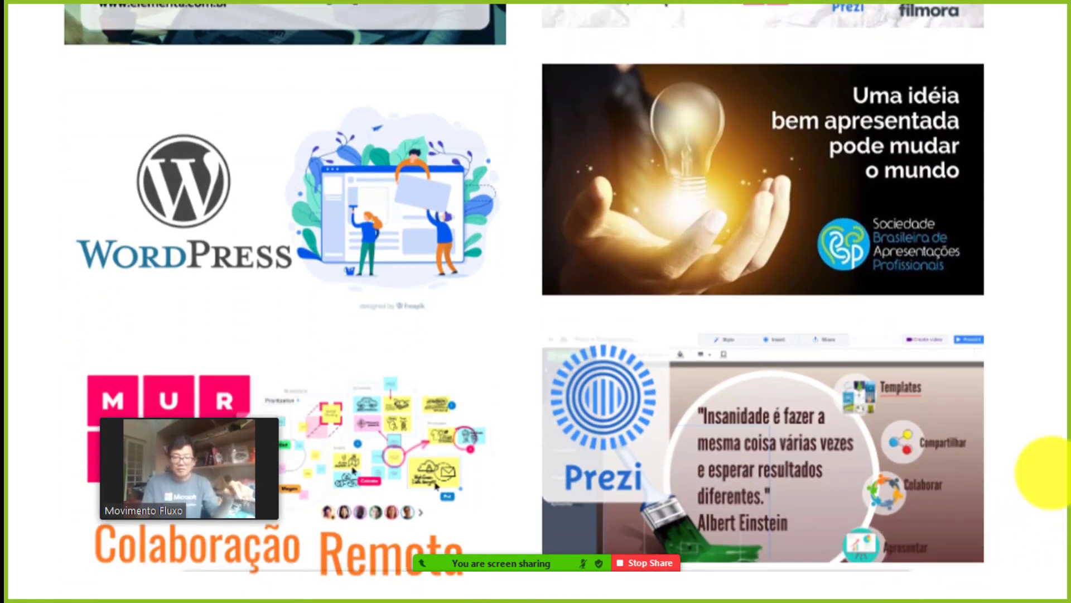
{"action": "scroll", "coordinate": [956, 471], "scroll_direction": "down", "scroll_amount": 3}
{"action": "scroll", "coordinate": [972, 471], "scroll_direction": "down", "scroll_amount": 6}
{"action": "scroll", "coordinate": [972, 472], "scroll_direction": "down", "scroll_amount": 4}
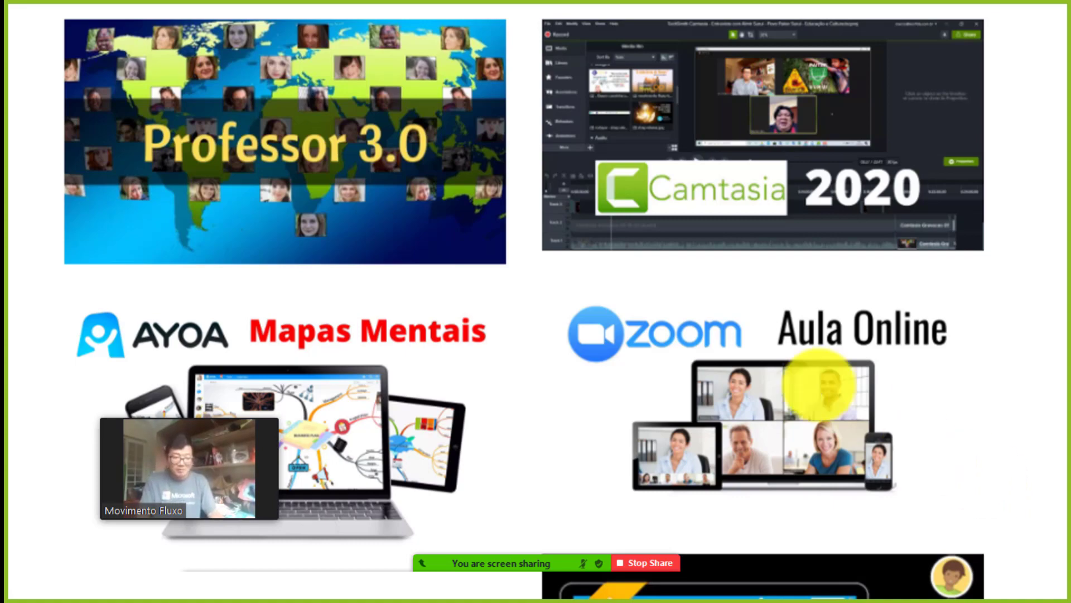
{"action": "key", "text": "Escape"}
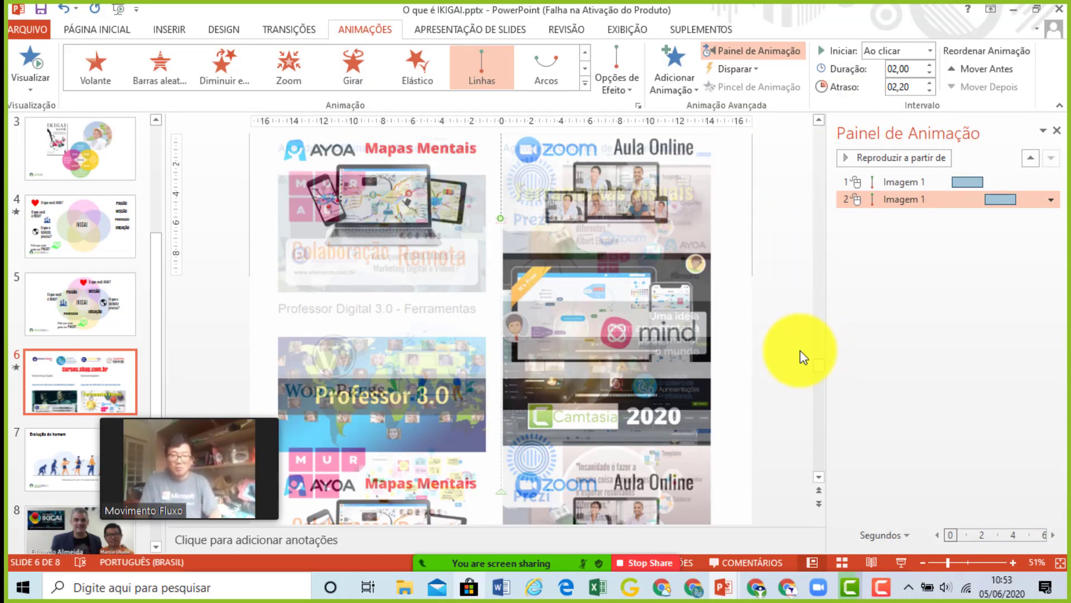
{"action": "mouse_move", "coordinate": [189, 465]}
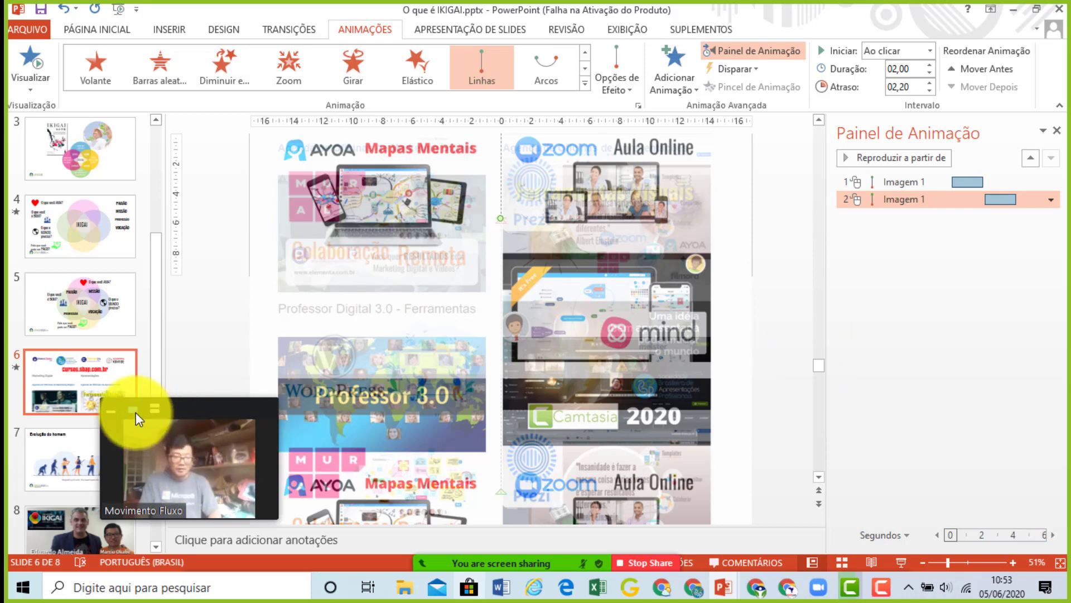
Select the catalog screenshot, move Zoom's video aside, show screen and camera together, then stop sharing
{"action": "left_click", "coordinate": [401, 381]}
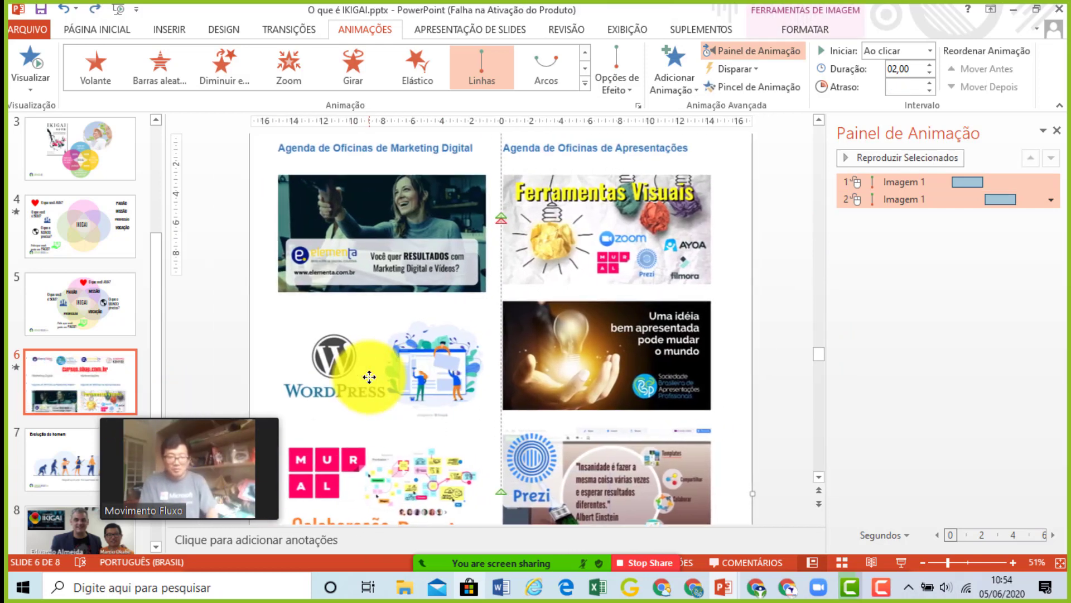
{"action": "left_click_drag", "start_coordinate": [260, 414], "coordinate": [964, 267]}
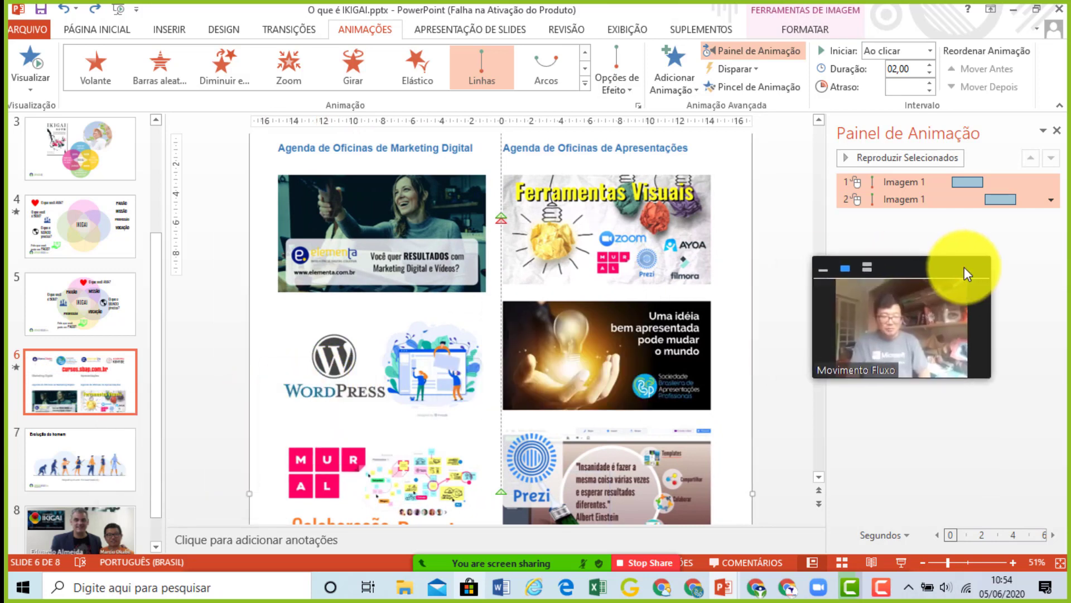
{"action": "left_click", "coordinate": [867, 269]}
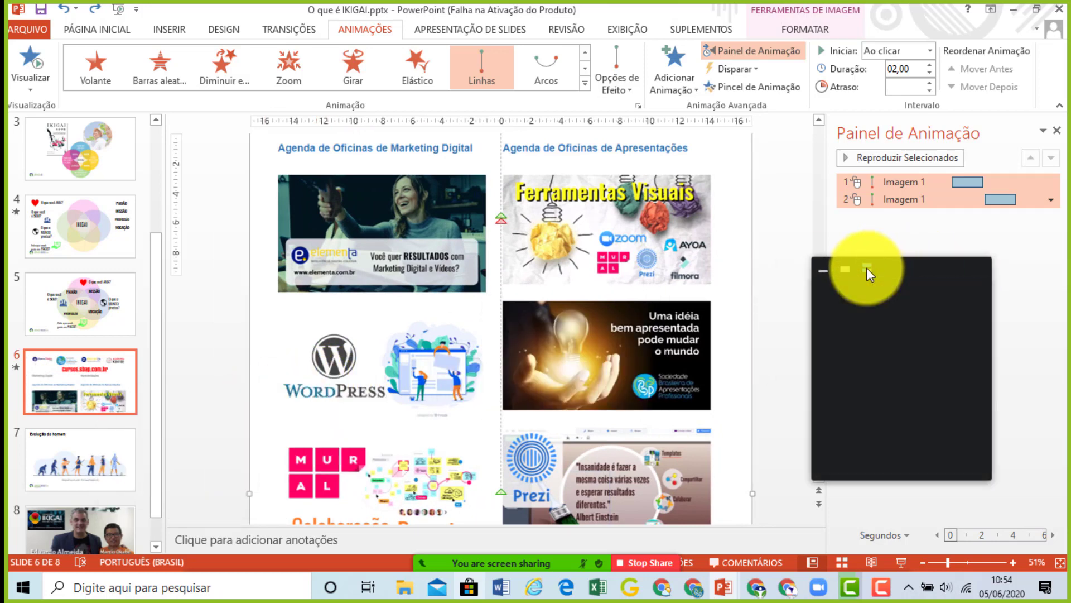
{"action": "left_click", "coordinate": [635, 558]}
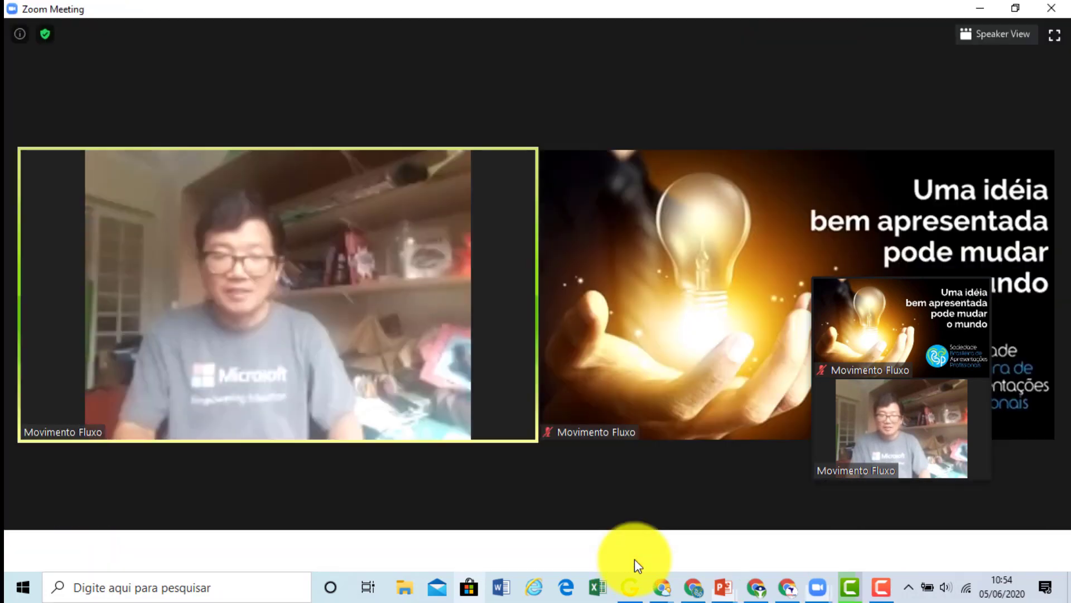